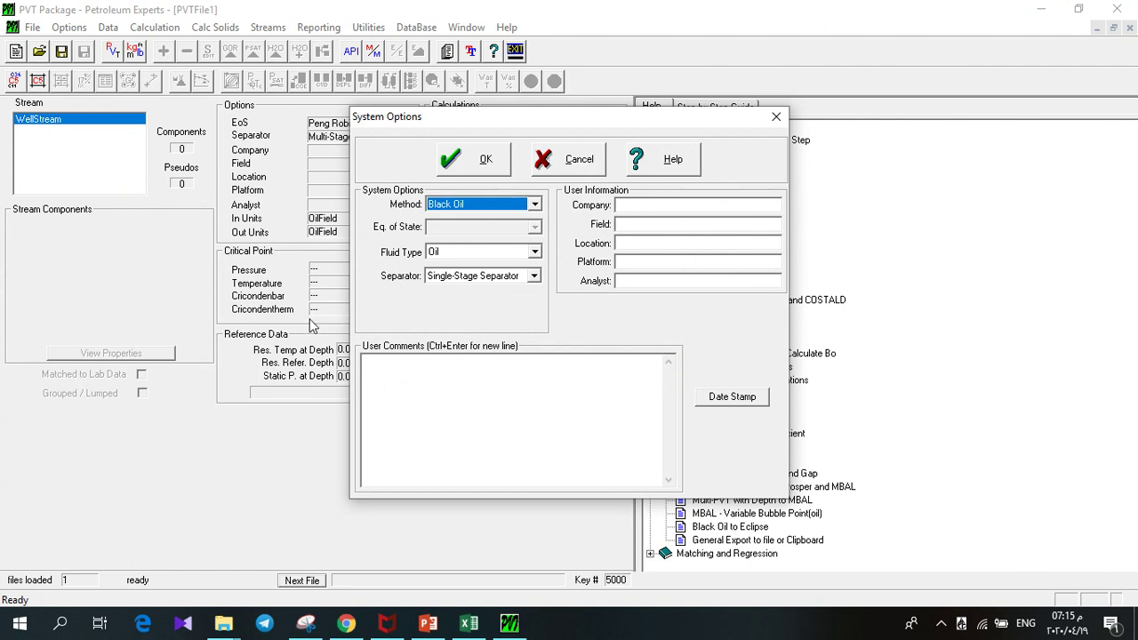
Keep Oil as the fluid type and Single-Stage Separator, add a date stamp to the user comments, and accept the system options.
{"action": "left_click", "coordinate": [534, 252]}
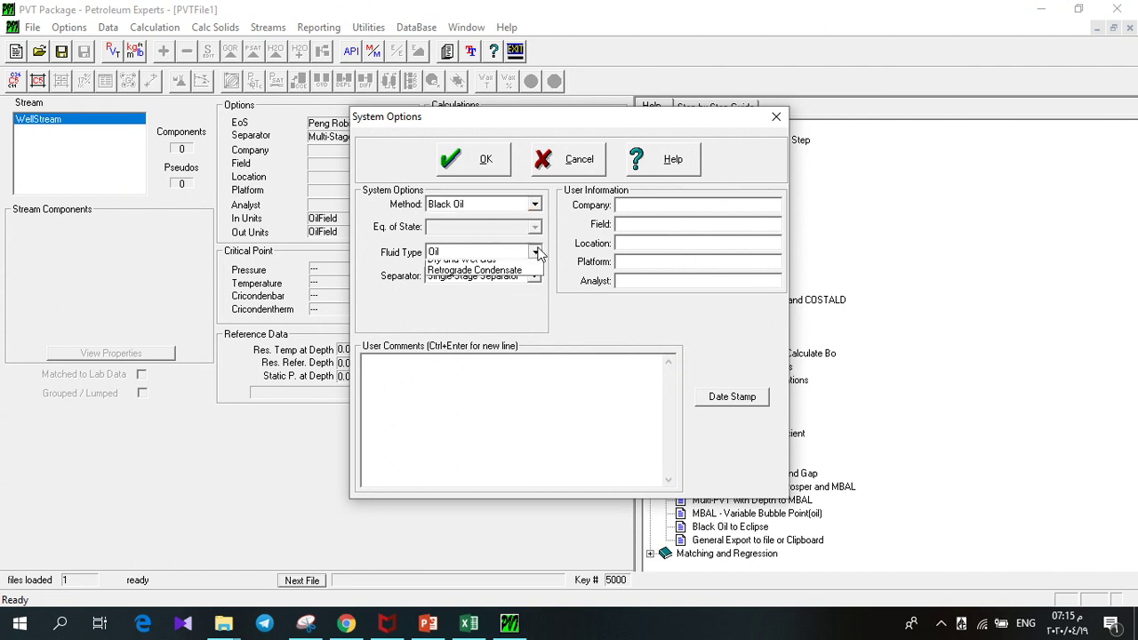
{"action": "left_click", "coordinate": [536, 252]}
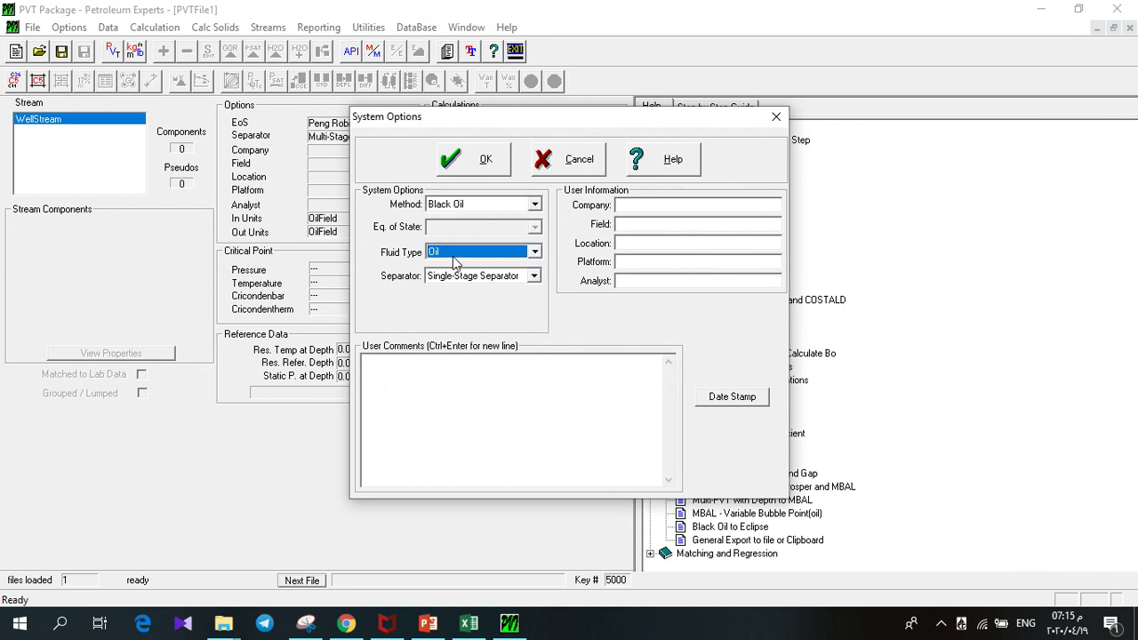
{"action": "left_click", "coordinate": [533, 277]}
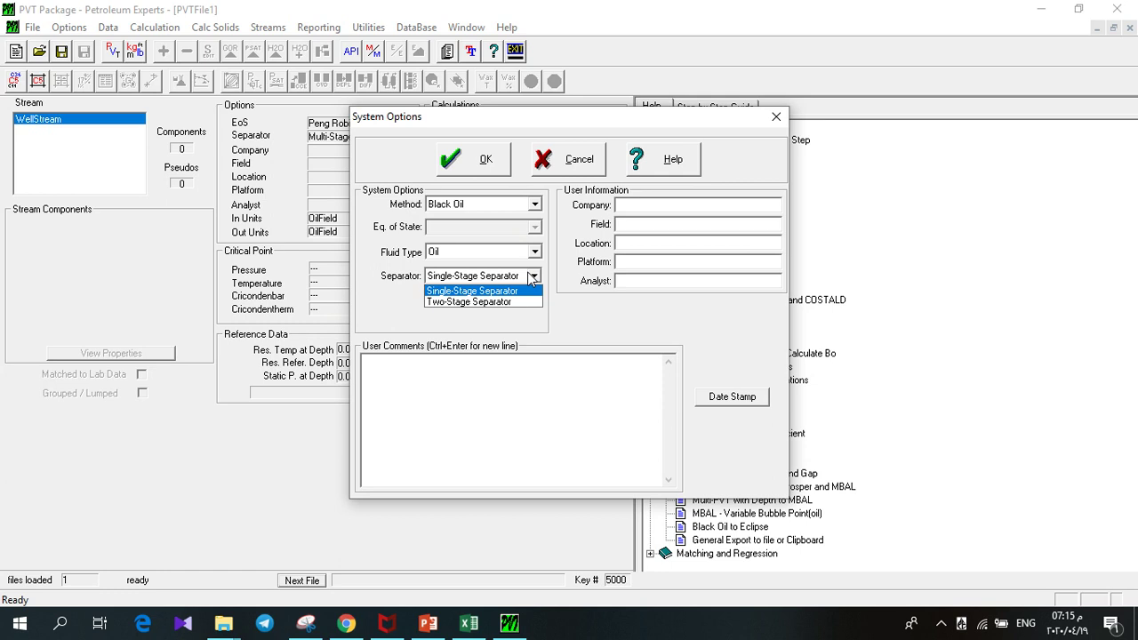
{"action": "left_click", "coordinate": [533, 279]}
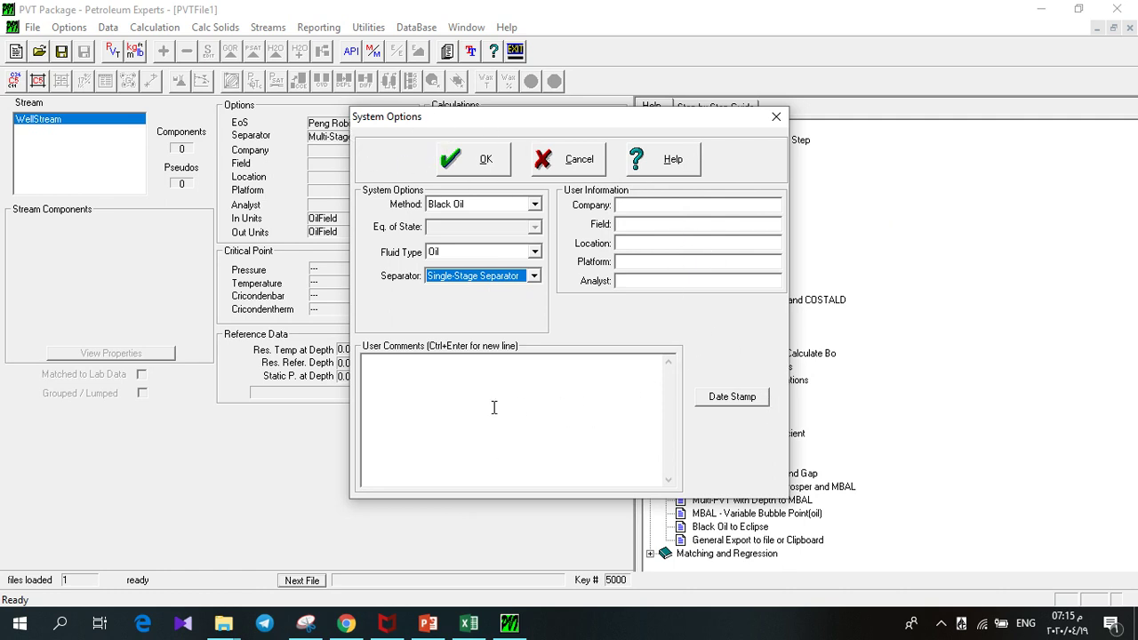
{"action": "left_click", "coordinate": [732, 400]}
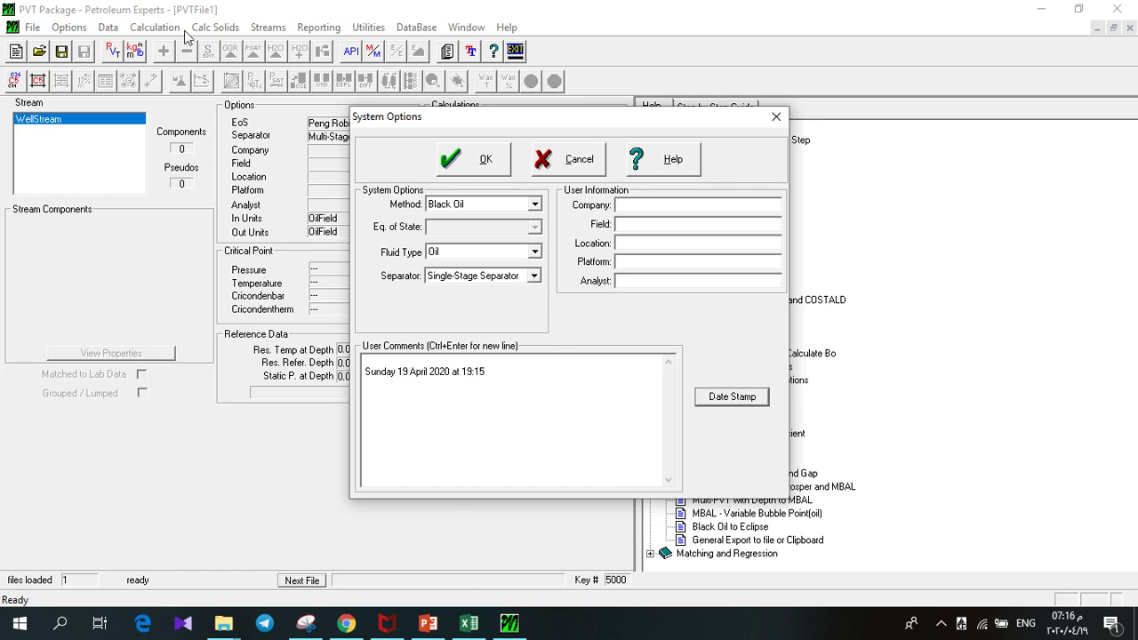
{"action": "left_click", "coordinate": [469, 166]}
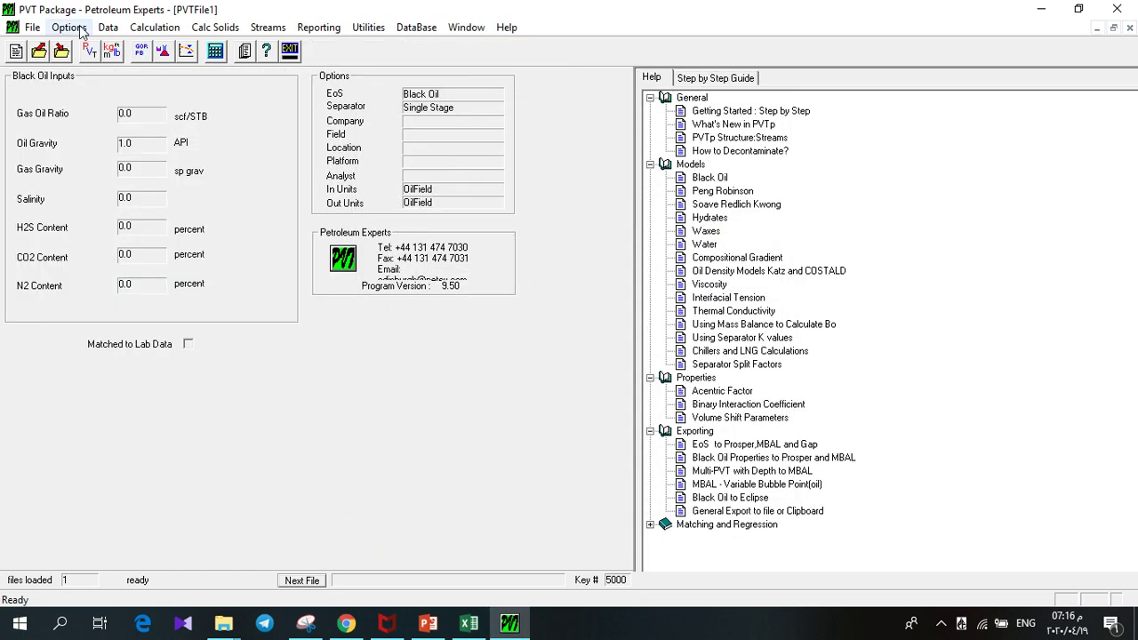
Review the black oil input parameters and their units, and check the units of the lab data in the Excel sheet.
{"action": "left_click", "coordinate": [107, 27]}
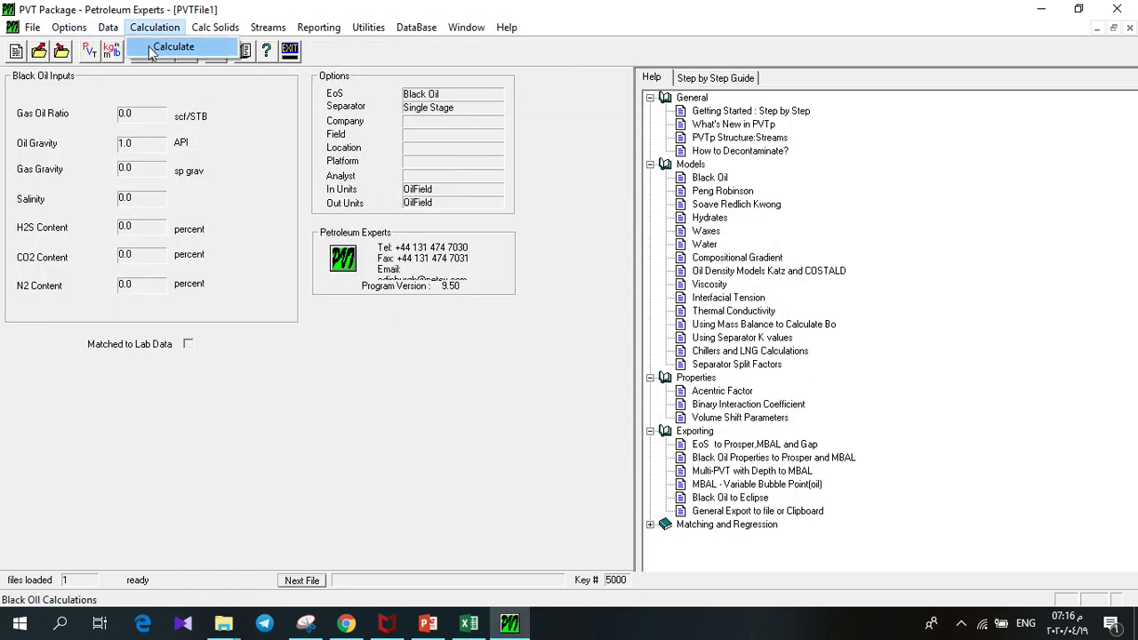
{"action": "left_click", "coordinate": [147, 44]}
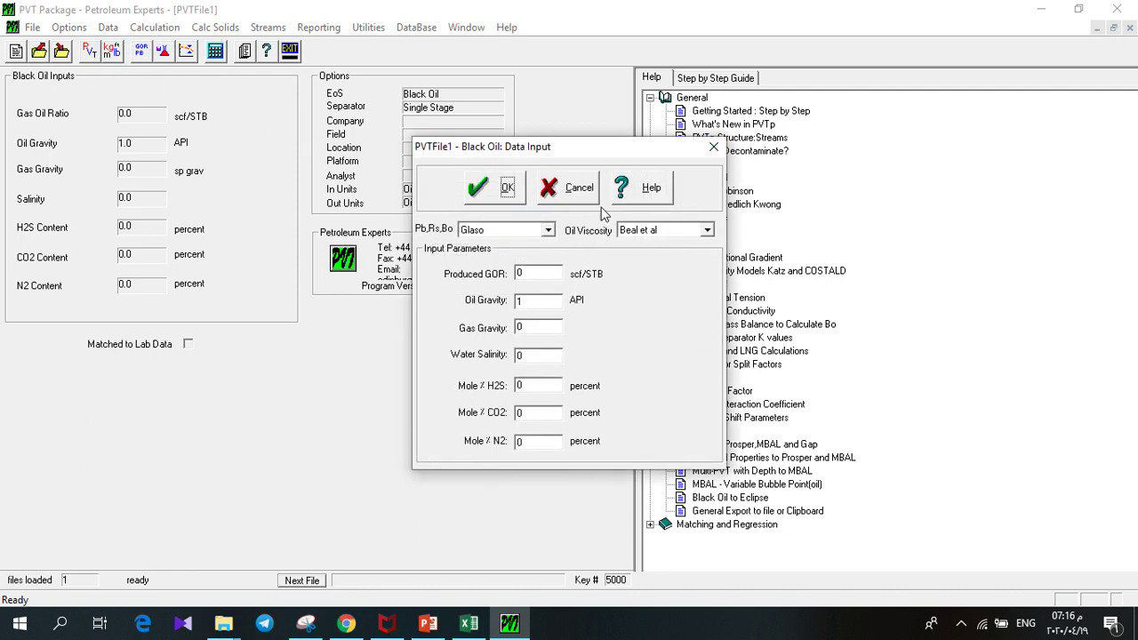
{"action": "left_click", "coordinate": [713, 147]}
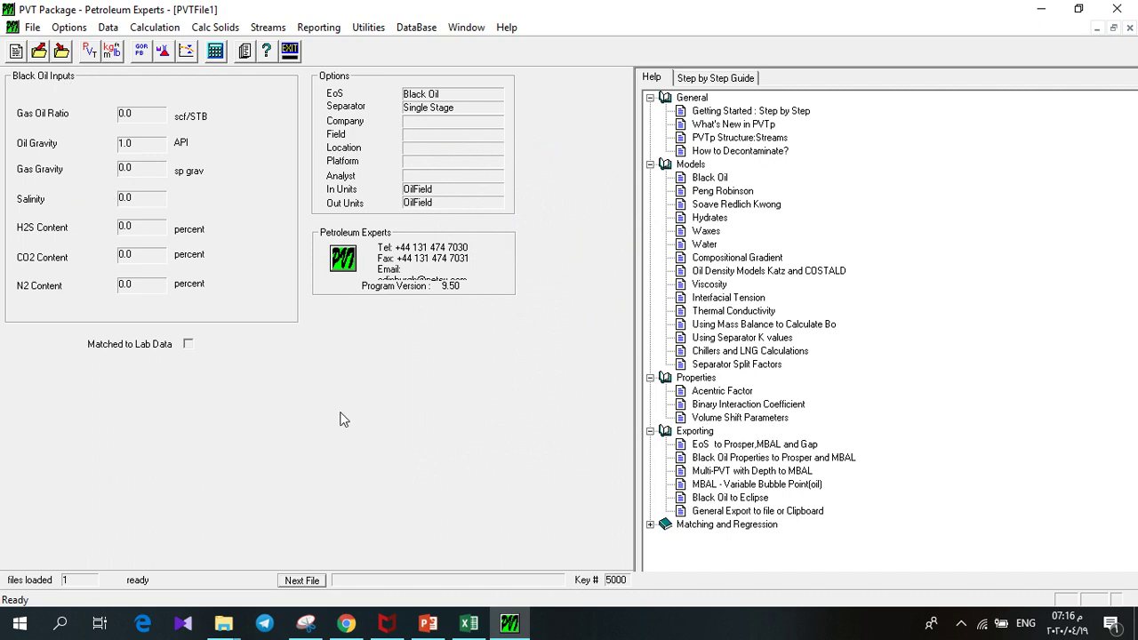
{"action": "left_click", "coordinate": [471, 625]}
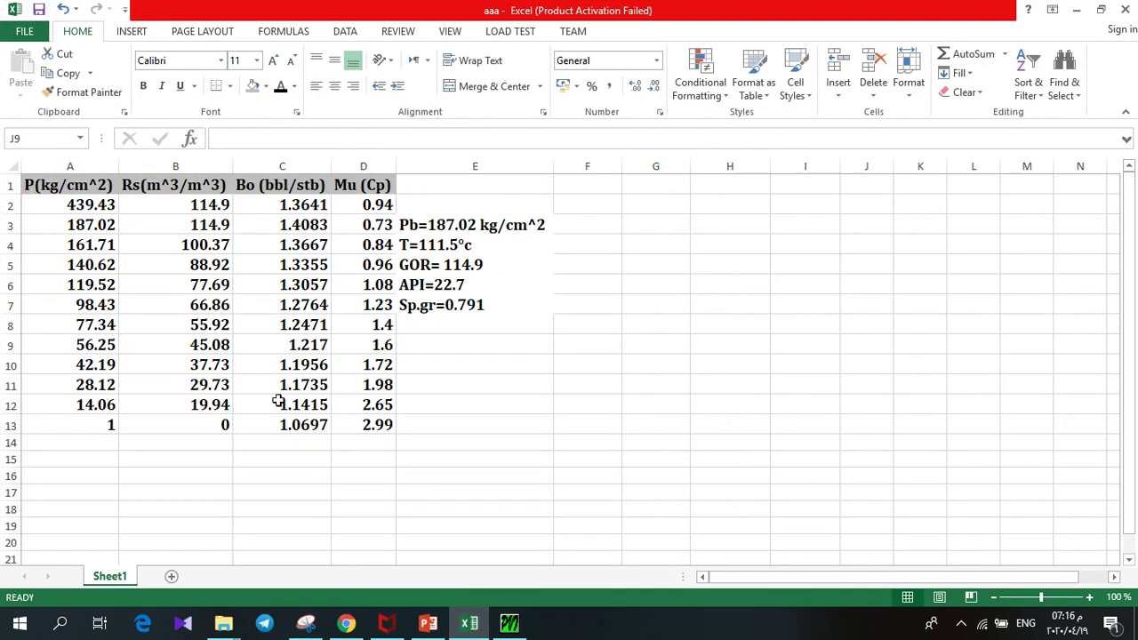
{"action": "left_click", "coordinate": [509, 625]}
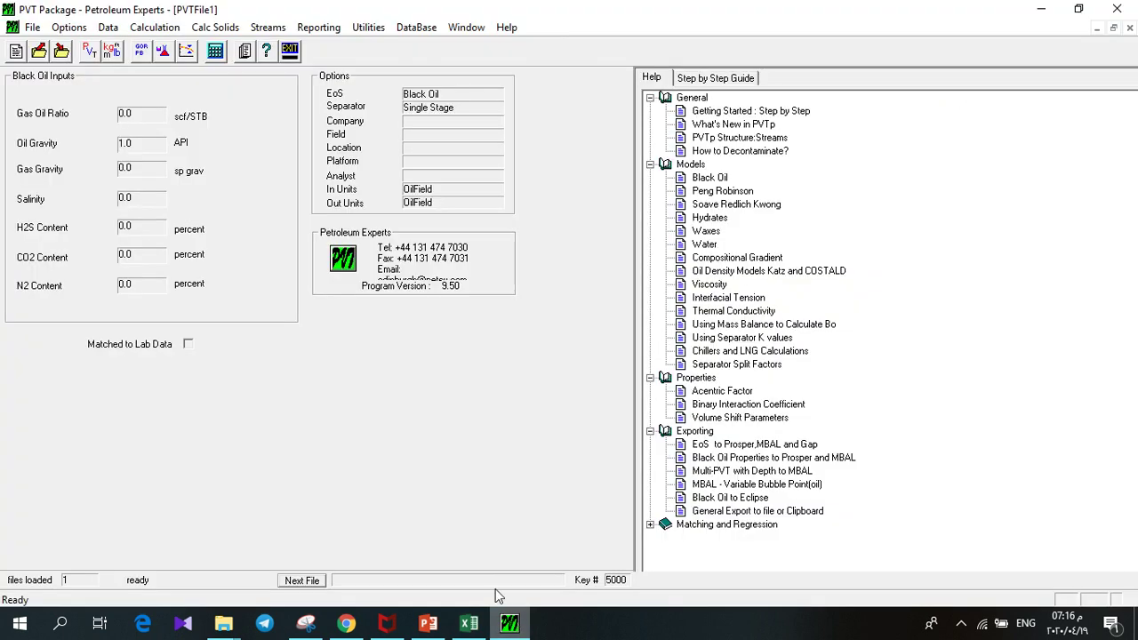
Set both the input and output units of Pressure to Kg/cm2 a in the unit system.
{"action": "left_click", "coordinate": [88, 53]}
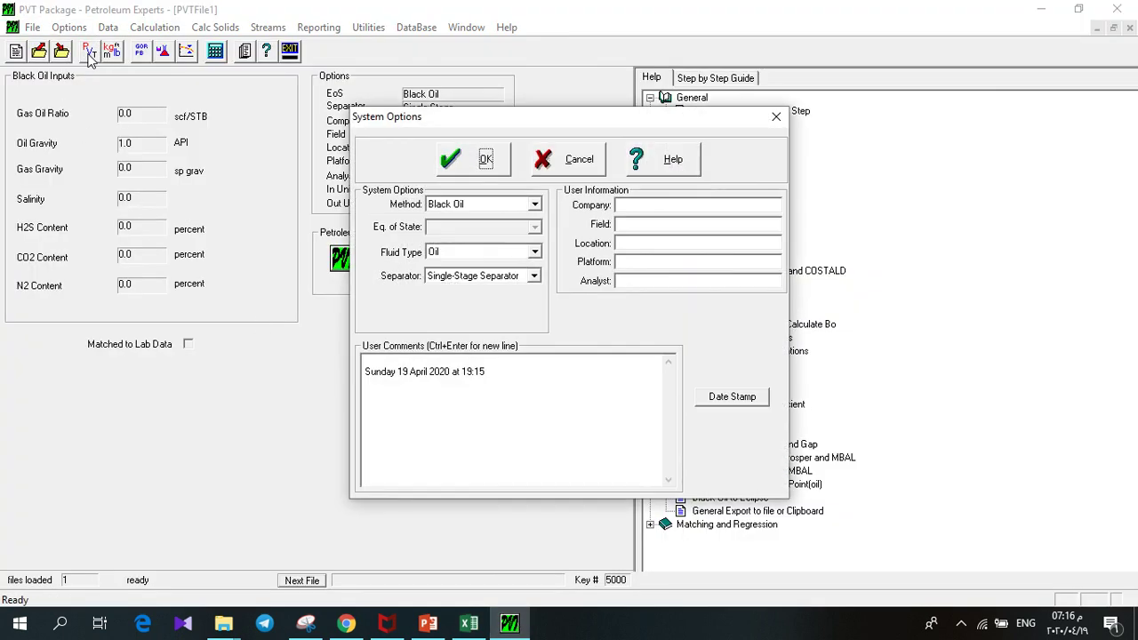
{"action": "left_click", "coordinate": [770, 118]}
{"action": "left_click", "coordinate": [110, 50]}
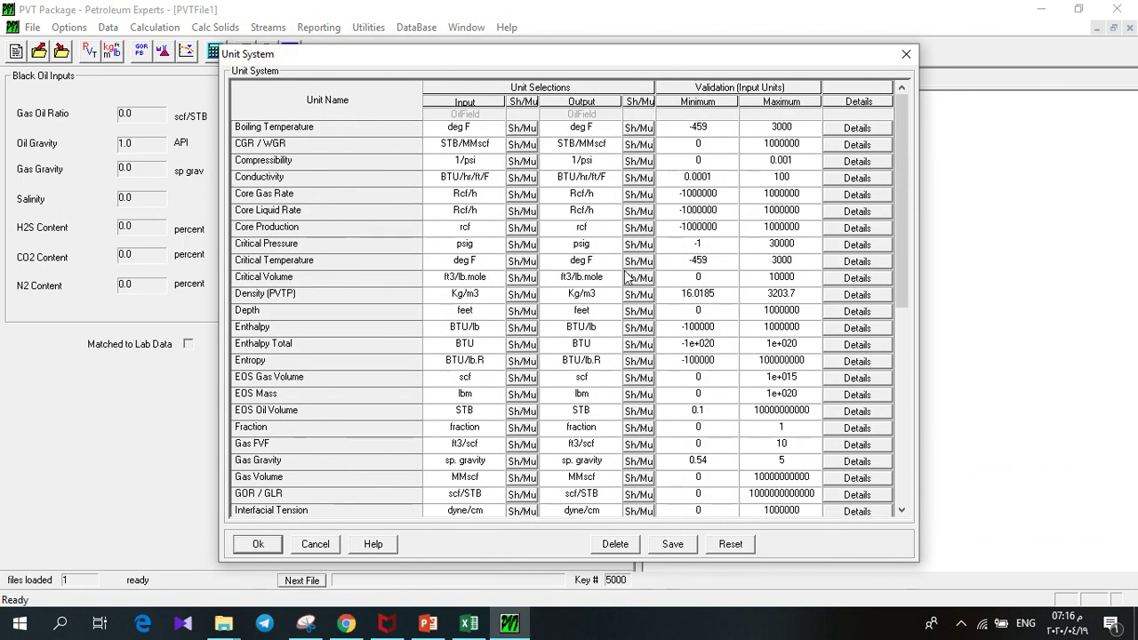
{"action": "left_click_drag", "start_coordinate": [899, 193], "coordinate": [926, 501]}
{"action": "left_click", "coordinate": [492, 296]}
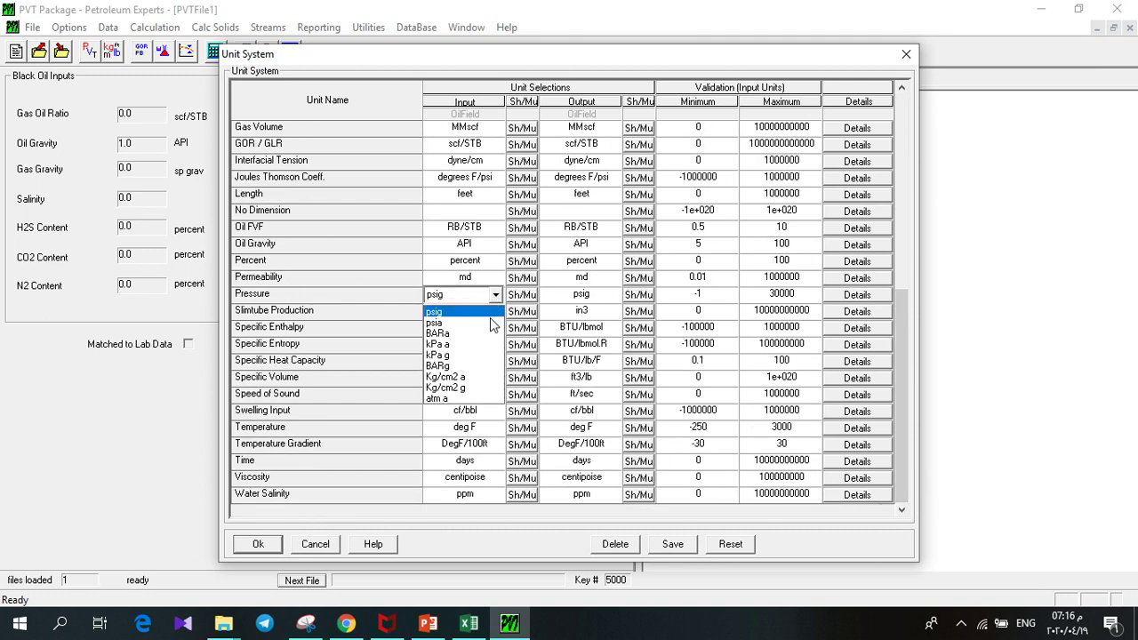
{"action": "left_click", "coordinate": [484, 377]}
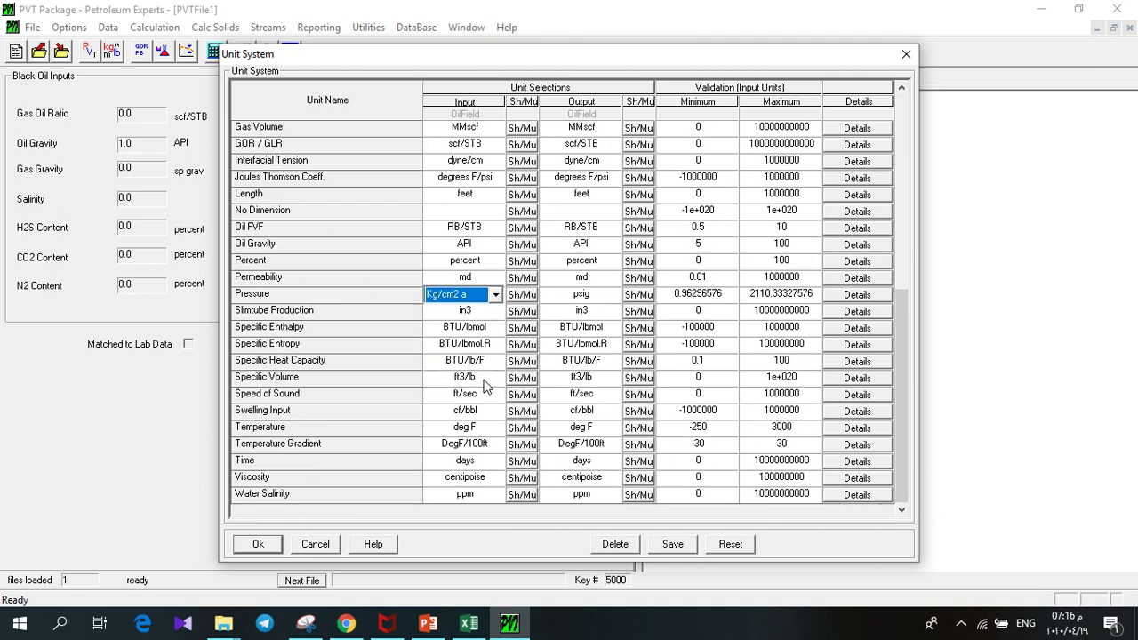
{"action": "left_click", "coordinate": [618, 299]}
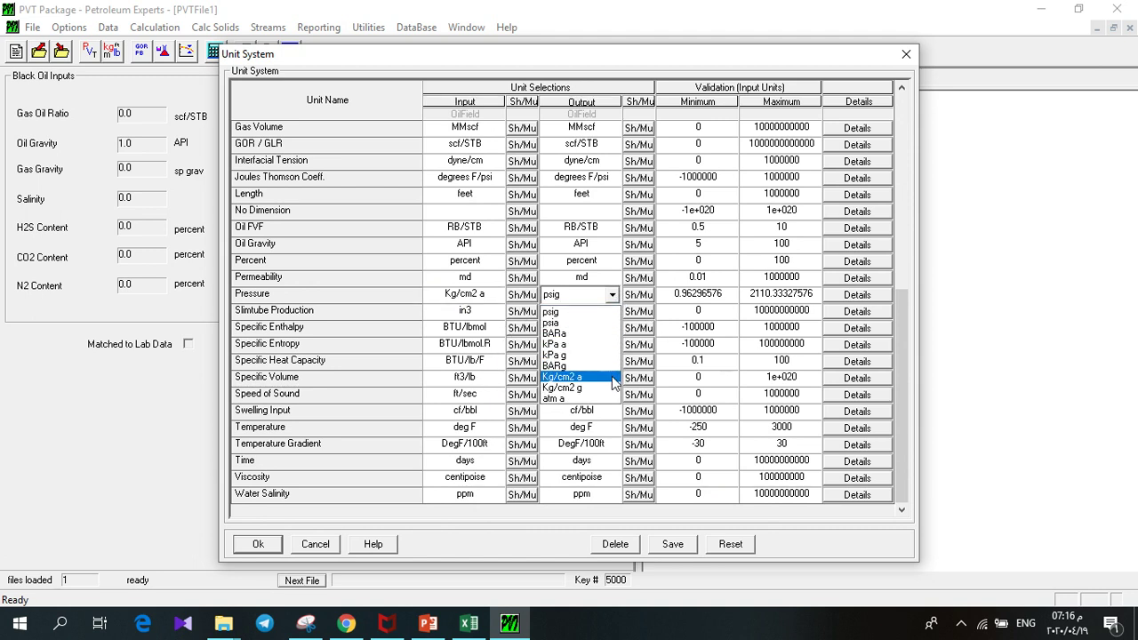
{"action": "left_click", "coordinate": [612, 376]}
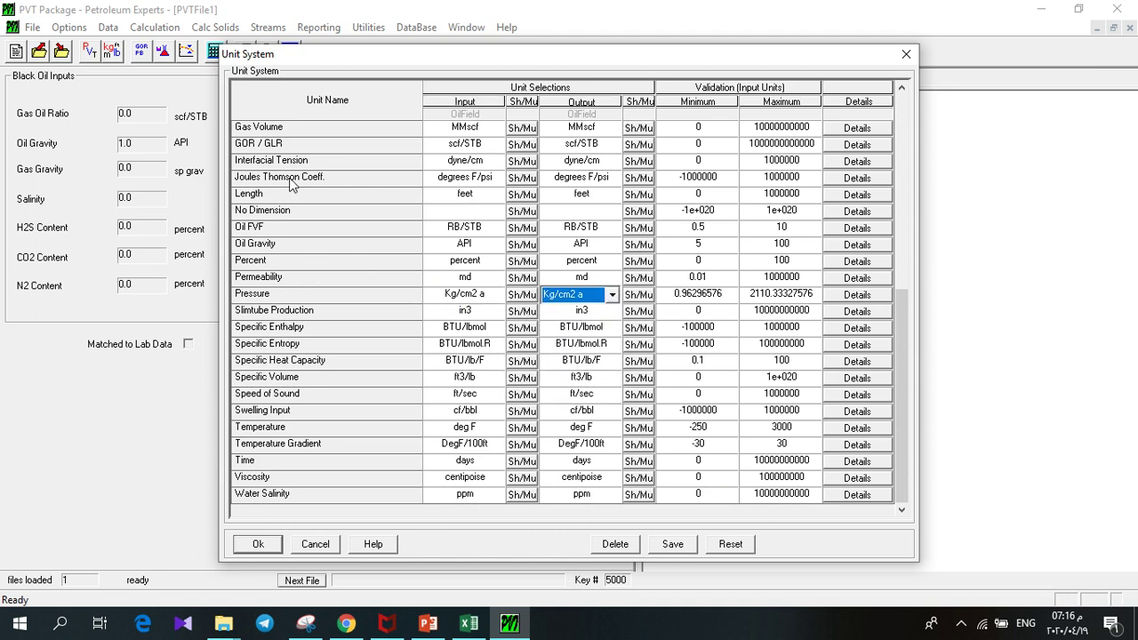
Set the input and output units of Temperature to deg C.
{"action": "left_click", "coordinate": [497, 431]}
{"action": "left_click", "coordinate": [471, 462]}
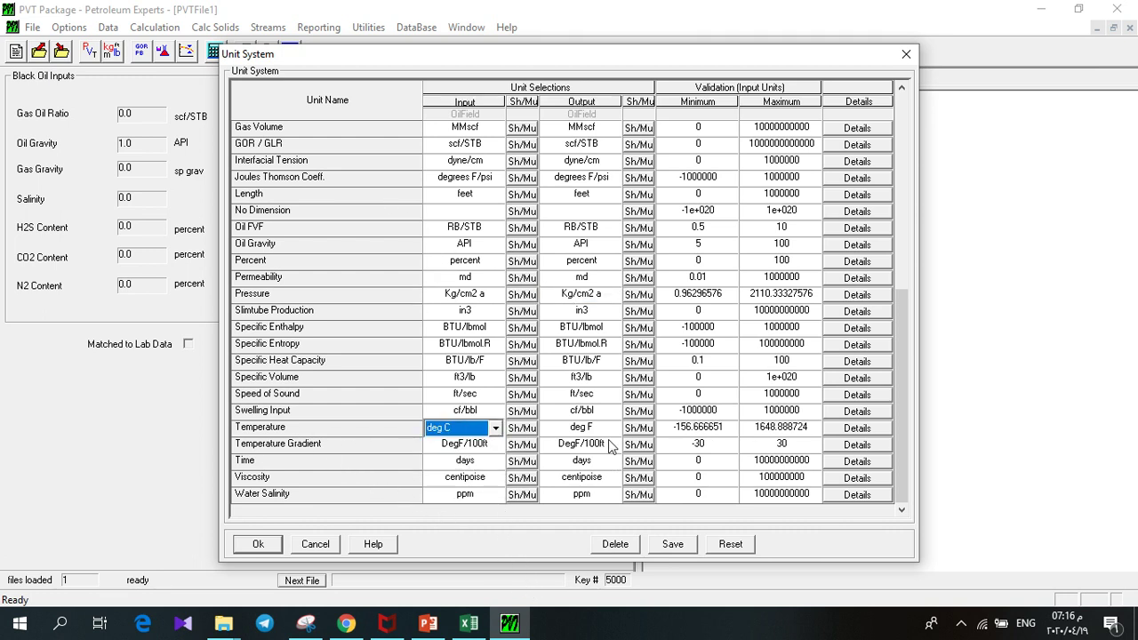
{"action": "left_click", "coordinate": [612, 428]}
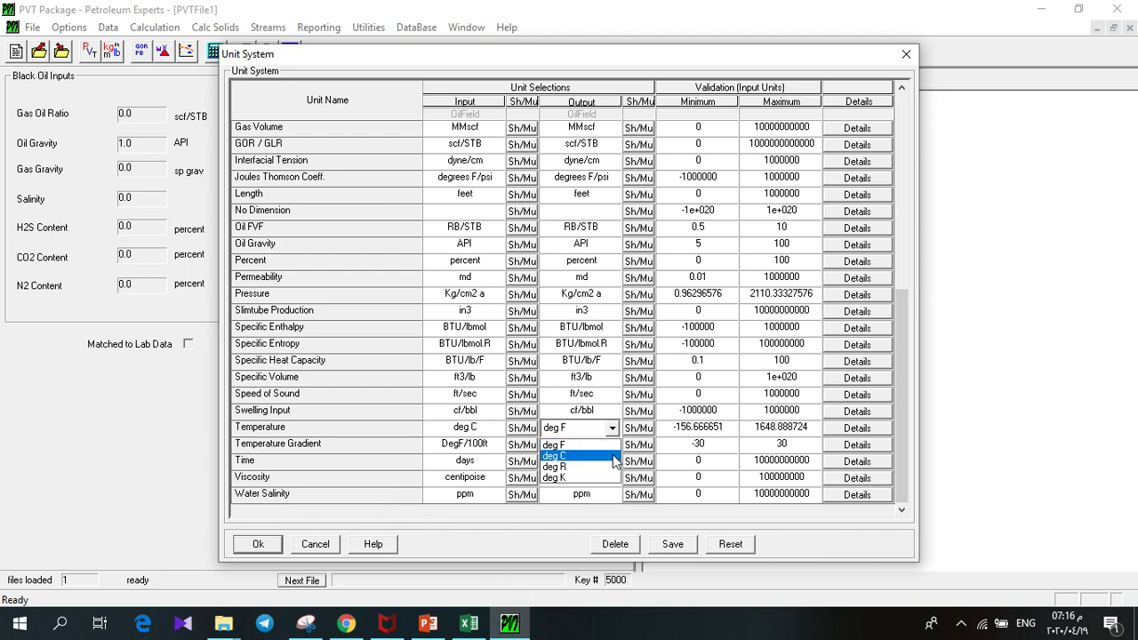
{"action": "left_click", "coordinate": [612, 456]}
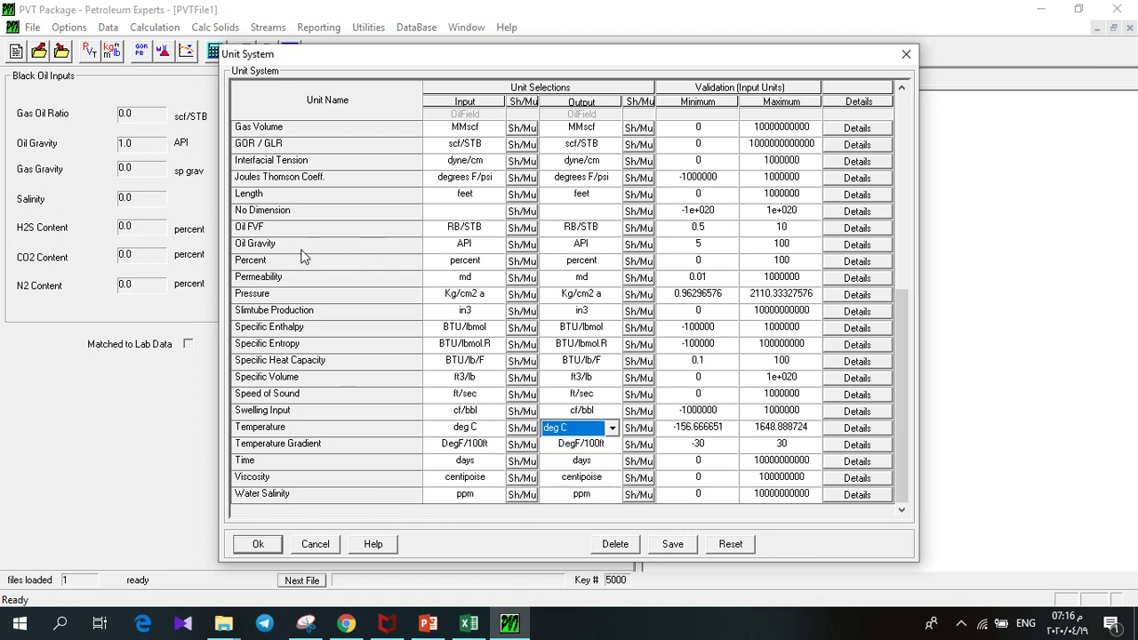
Set the input and output units of GOR / GLR to m3/m3.
{"action": "left_click", "coordinate": [496, 145]}
{"action": "left_click", "coordinate": [476, 182]}
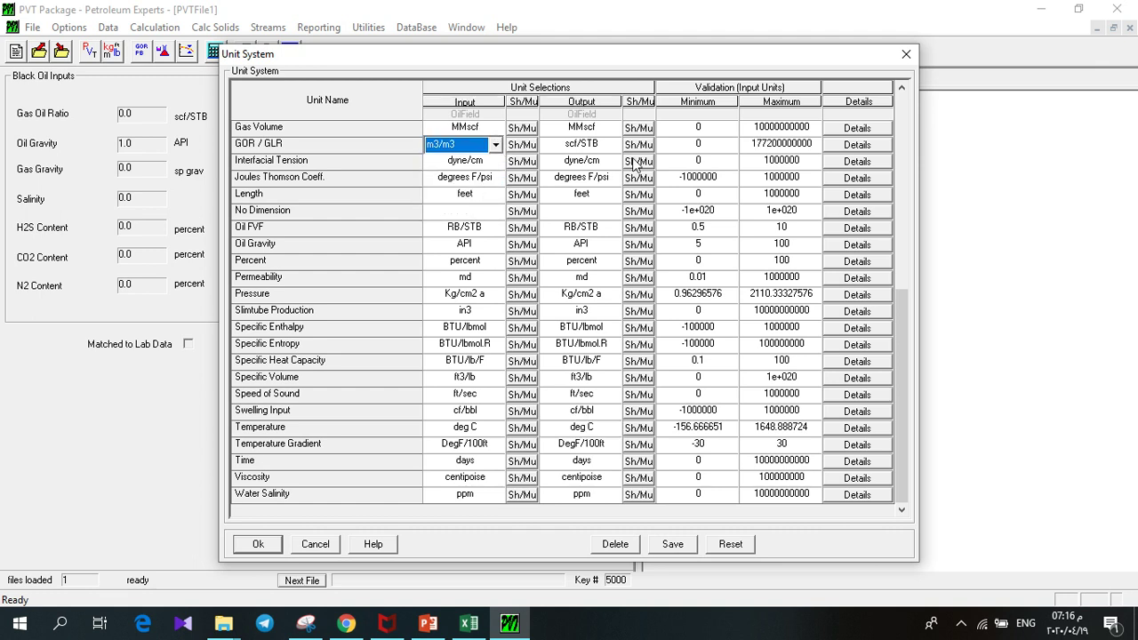
{"action": "left_click", "coordinate": [612, 145]}
{"action": "left_click", "coordinate": [599, 183]}
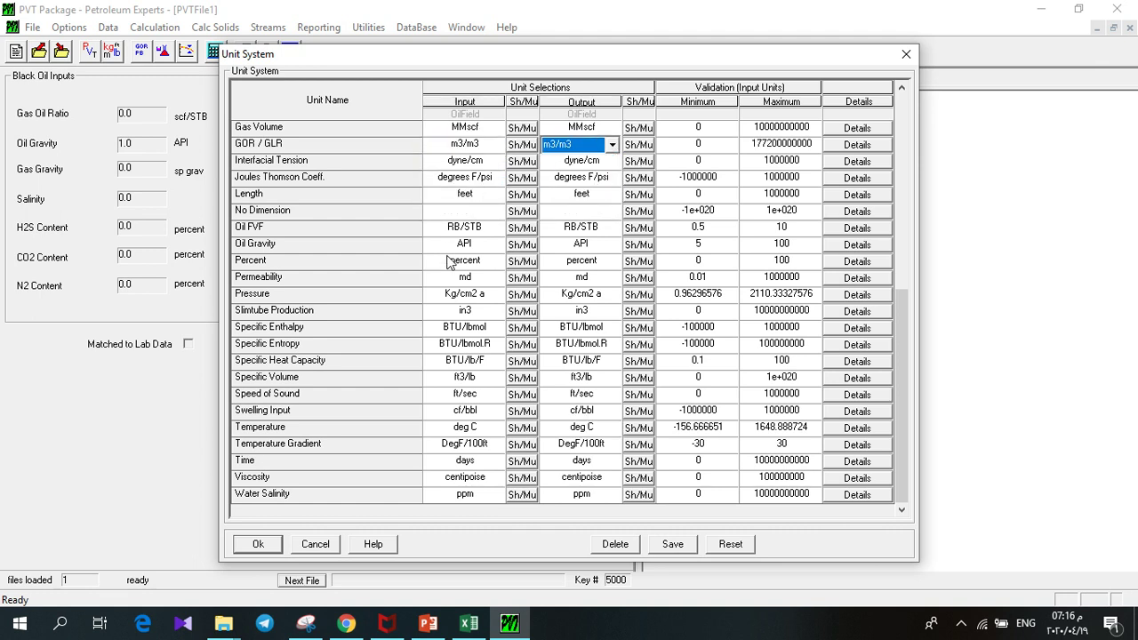
Set the CGR / WGR input unit to m3/m3 and its output unit to Sm3/Sm3.
{"action": "left_click_drag", "start_coordinate": [901, 393], "coordinate": [900, 159]}
{"action": "left_click", "coordinate": [464, 144]}
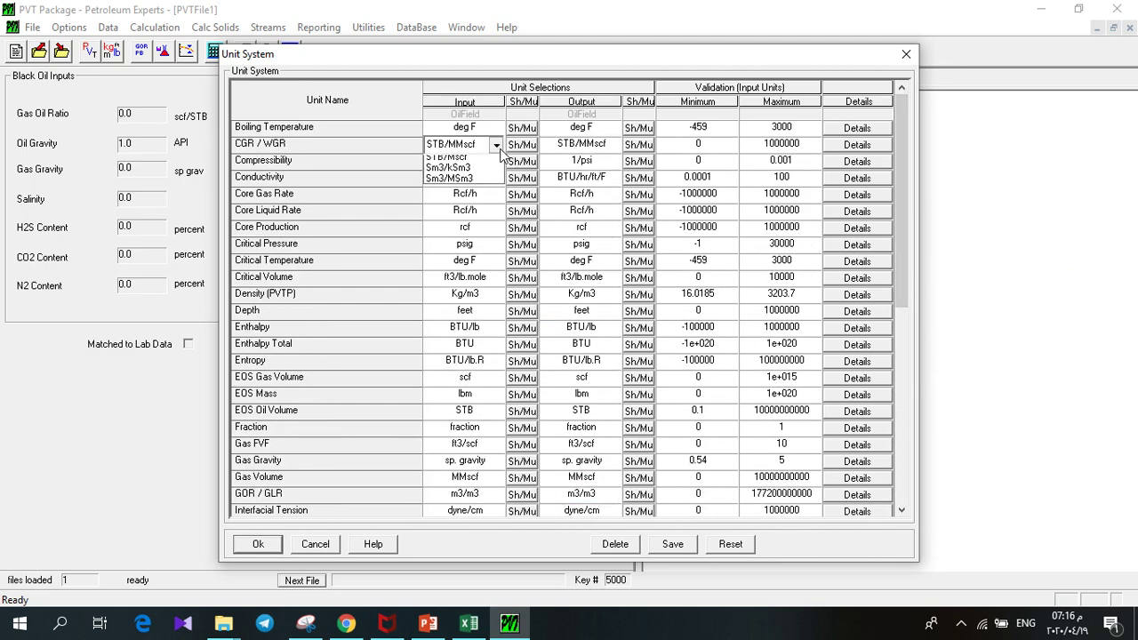
{"action": "left_click", "coordinate": [476, 183]}
{"action": "left_click", "coordinate": [582, 144]}
{"action": "left_click", "coordinate": [612, 144]}
{"action": "left_click", "coordinate": [604, 172]}
{"action": "left_click", "coordinate": [484, 115]}
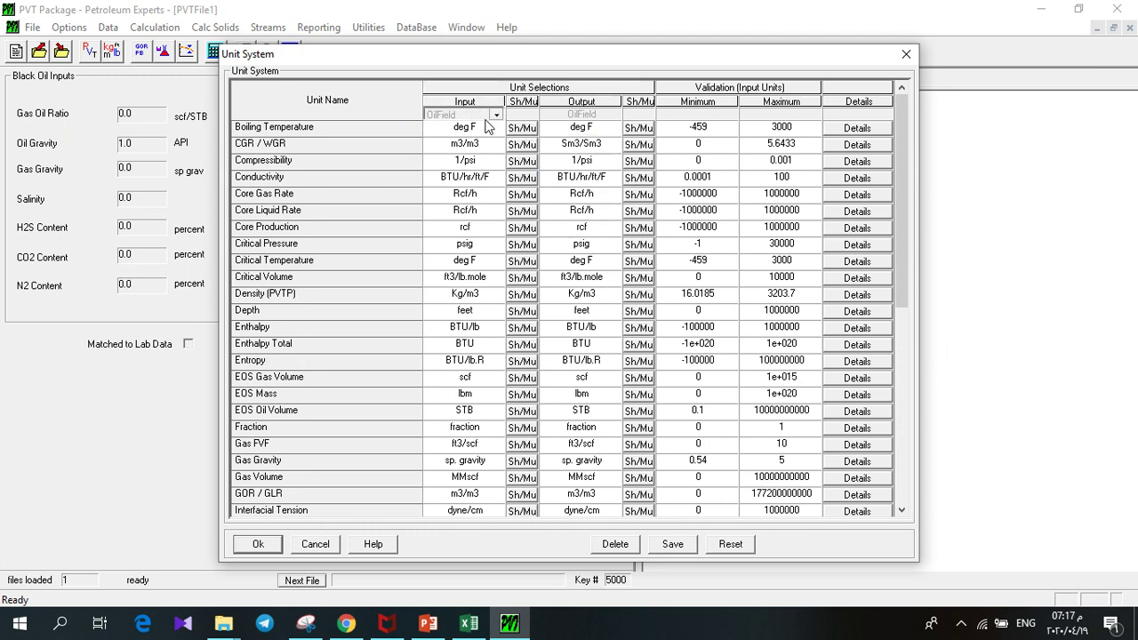
{"action": "left_click", "coordinate": [494, 115]}
{"action": "left_click", "coordinate": [364, 135]}
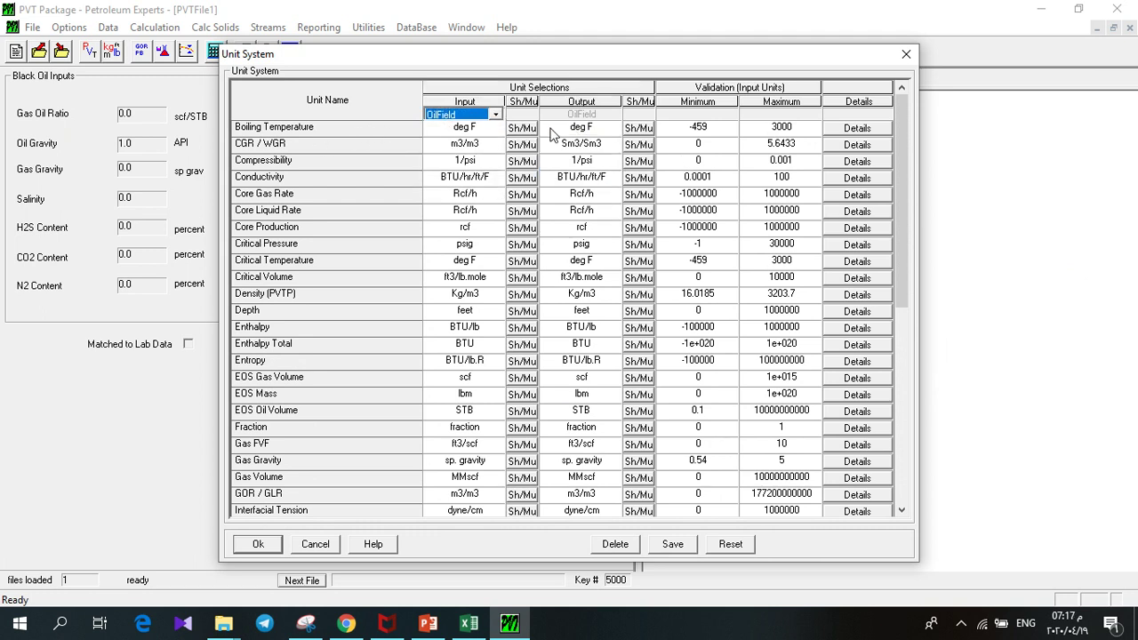
{"action": "left_click", "coordinate": [495, 145]}
{"action": "left_click", "coordinate": [496, 140]}
Set the input and output units of Boiling Temperature to deg C.
{"action": "left_click", "coordinate": [481, 128]}
{"action": "left_click", "coordinate": [496, 128]}
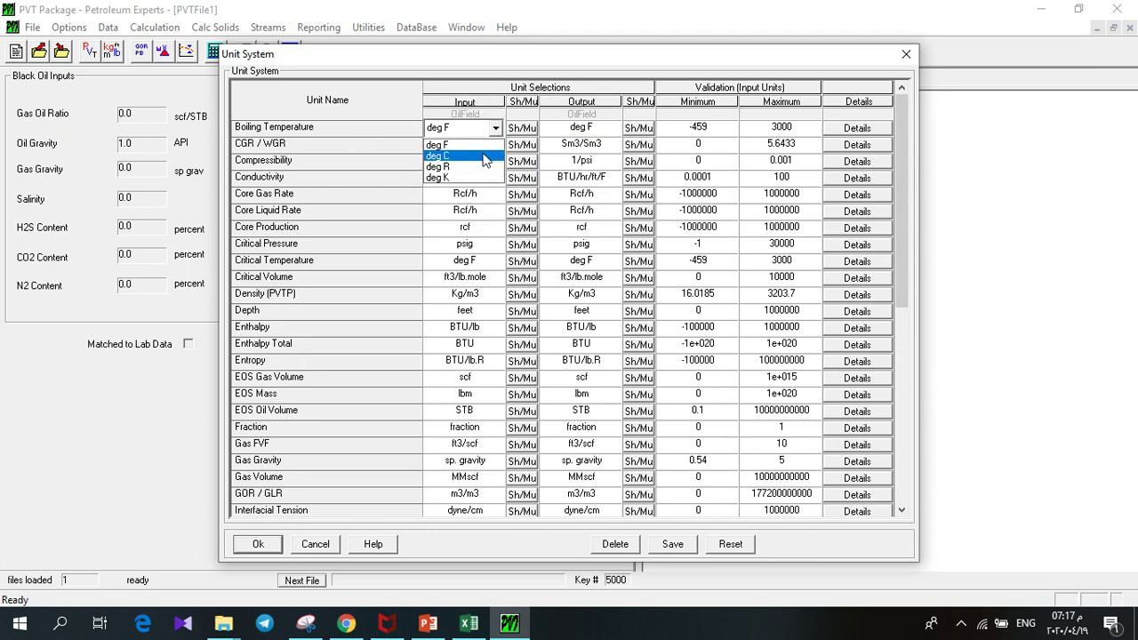
{"action": "left_click", "coordinate": [480, 156]}
{"action": "left_click", "coordinate": [581, 128]}
{"action": "left_click", "coordinate": [612, 128]}
{"action": "left_click", "coordinate": [593, 156]}
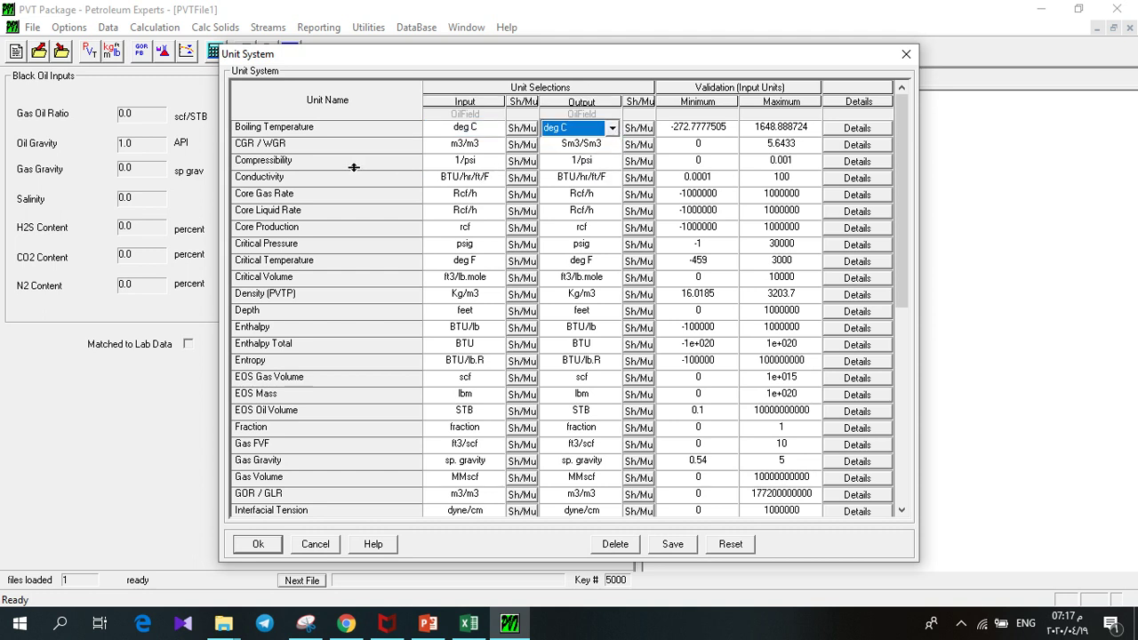
Set the input unit of Critical Pressure to Kg/cm2 a and accept the unit system changes.
{"action": "left_click", "coordinate": [481, 245]}
{"action": "left_click", "coordinate": [494, 244]}
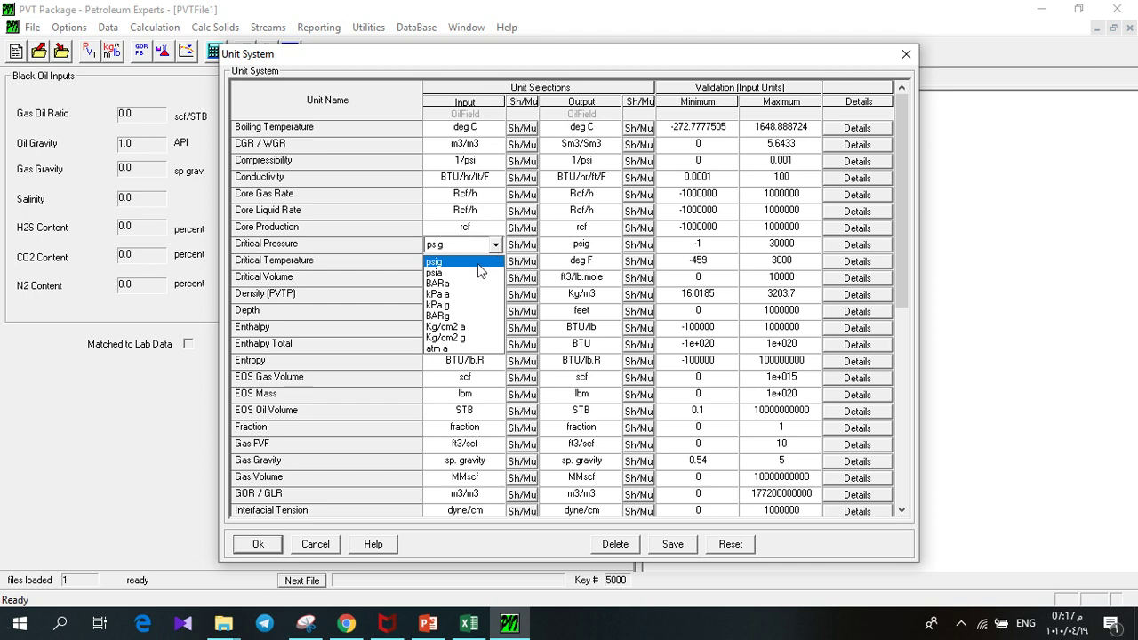
{"action": "left_click", "coordinate": [480, 326]}
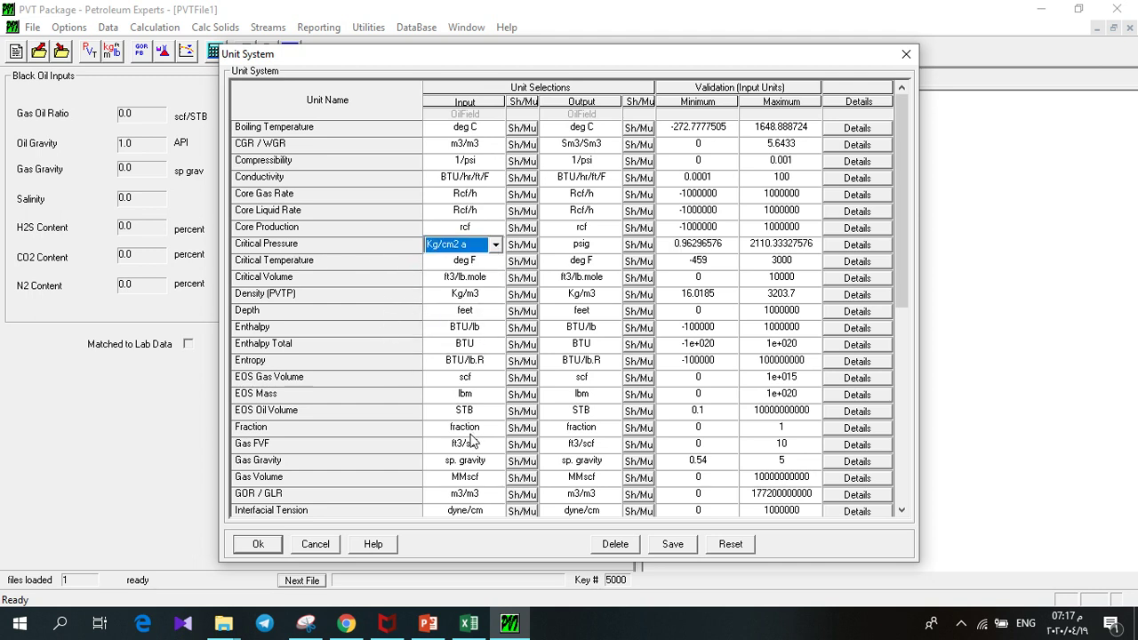
{"action": "left_click_drag", "start_coordinate": [901, 276], "coordinate": [900, 496]}
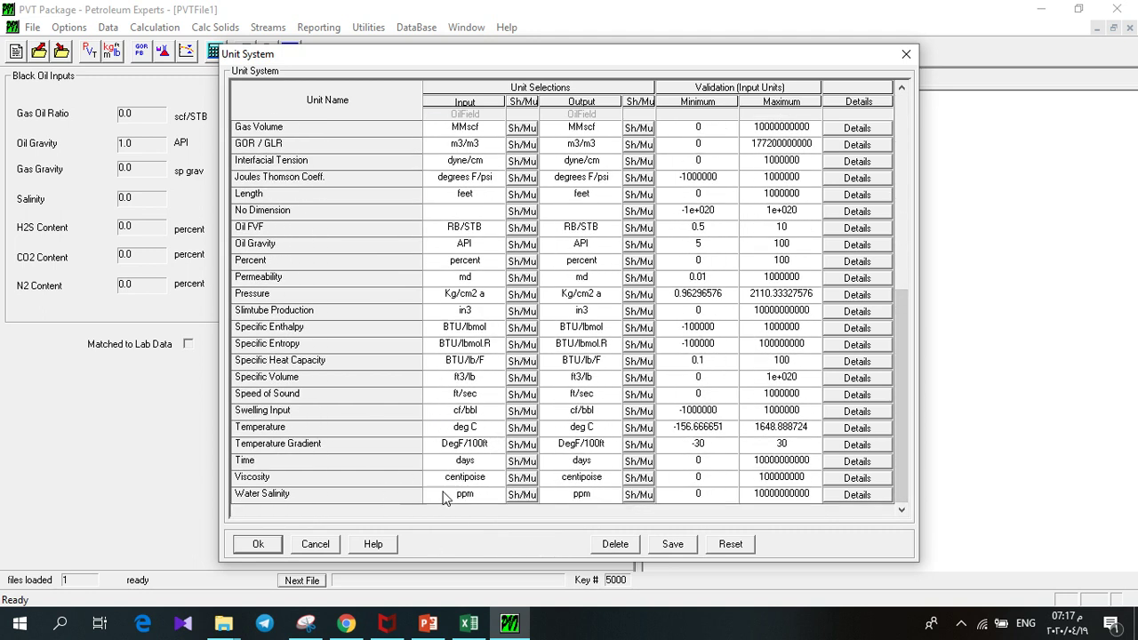
{"action": "left_click", "coordinate": [256, 544]}
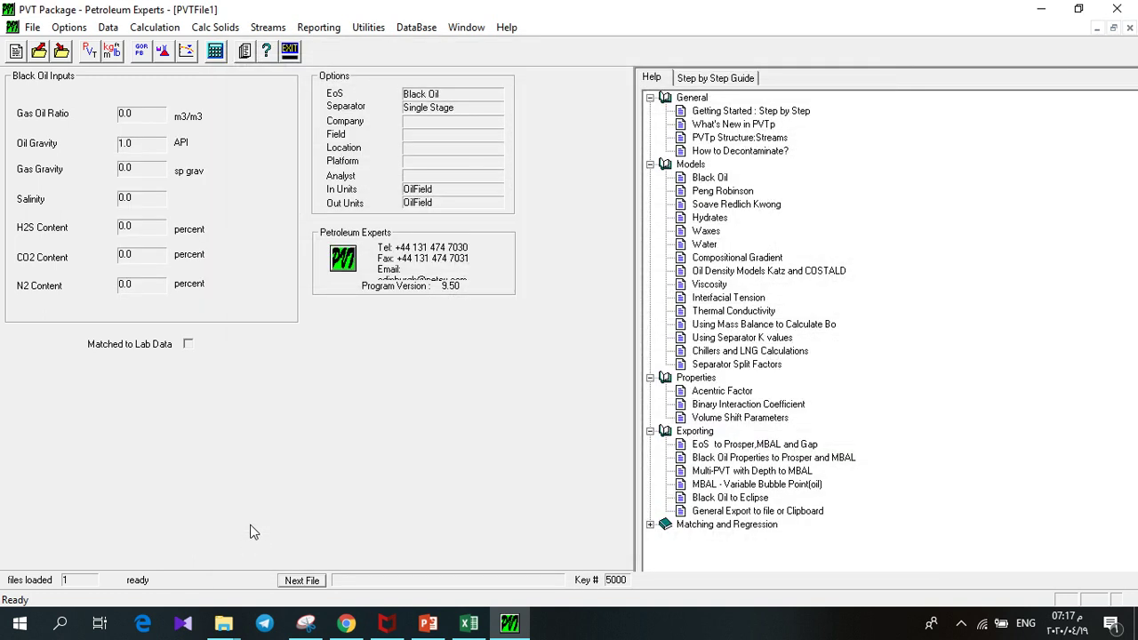
Set the black oil inputs from the Excel lab data: produced GOR 114 m3/m3, oil gravity 22.7 API and gas gravity 0.791.
{"action": "left_click", "coordinate": [90, 53]}
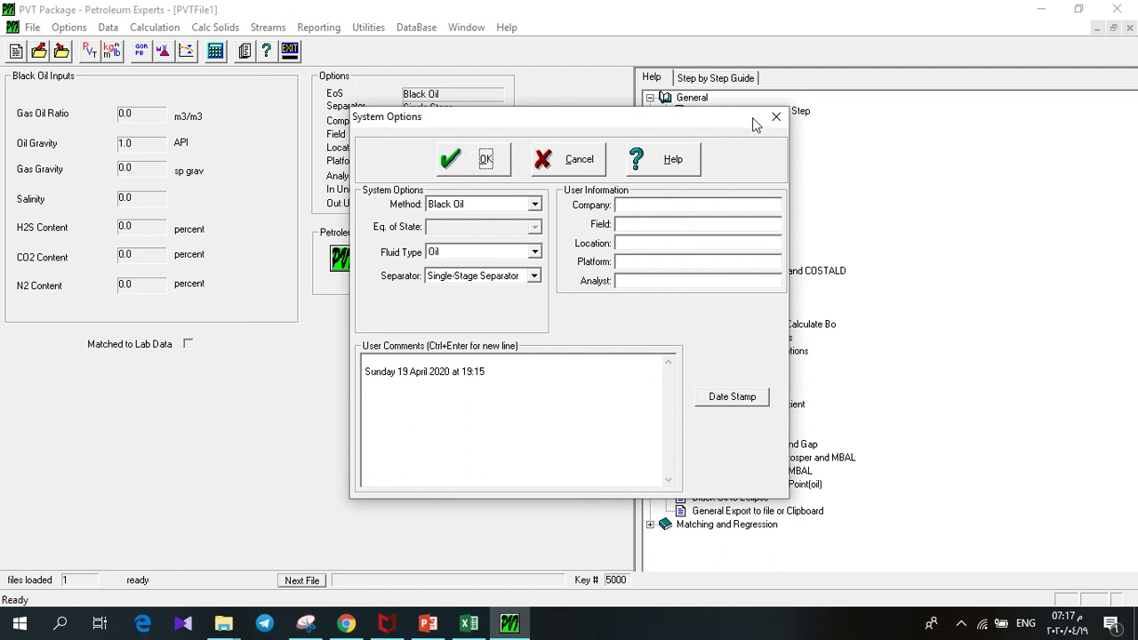
{"action": "left_click", "coordinate": [780, 118]}
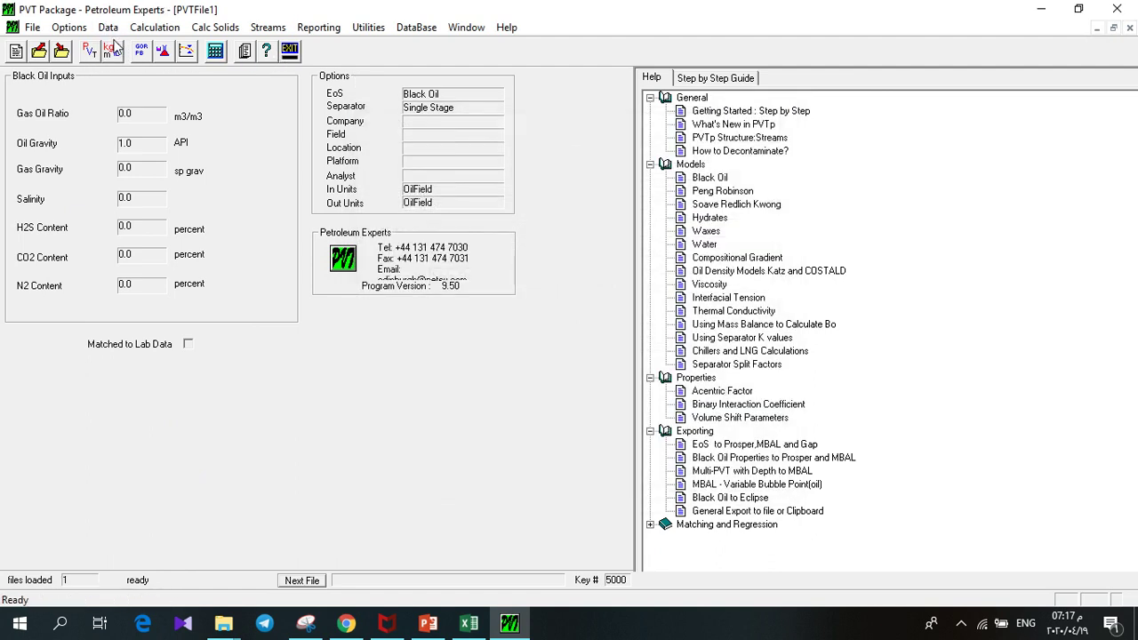
{"action": "left_click", "coordinate": [151, 53]}
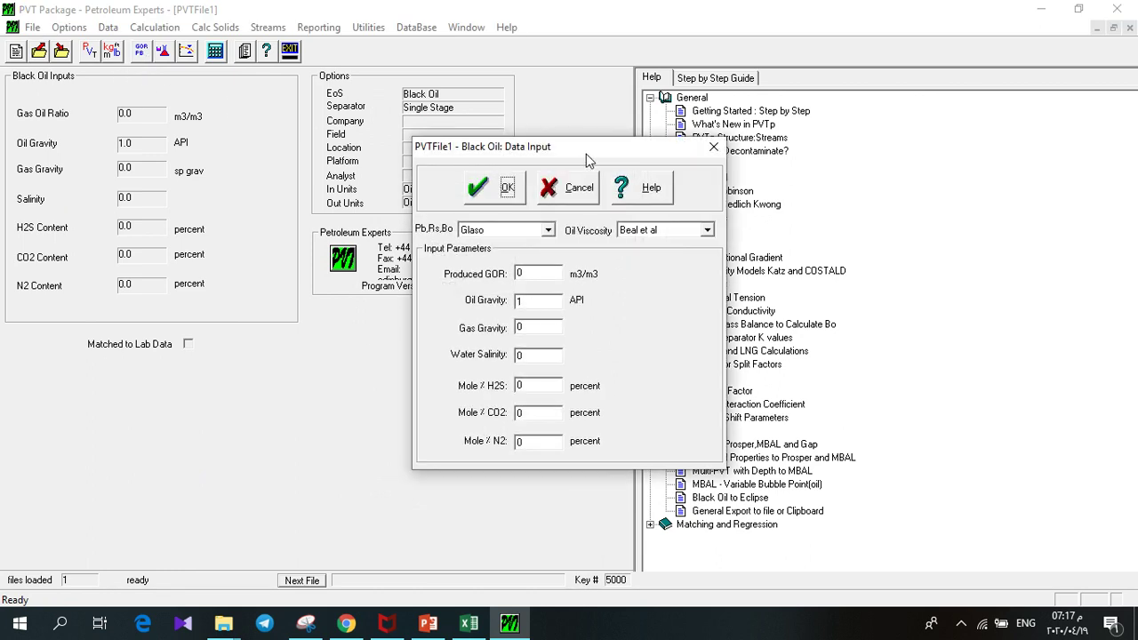
{"action": "double_click", "coordinate": [532, 273]}
{"action": "left_click", "coordinate": [469, 623]}
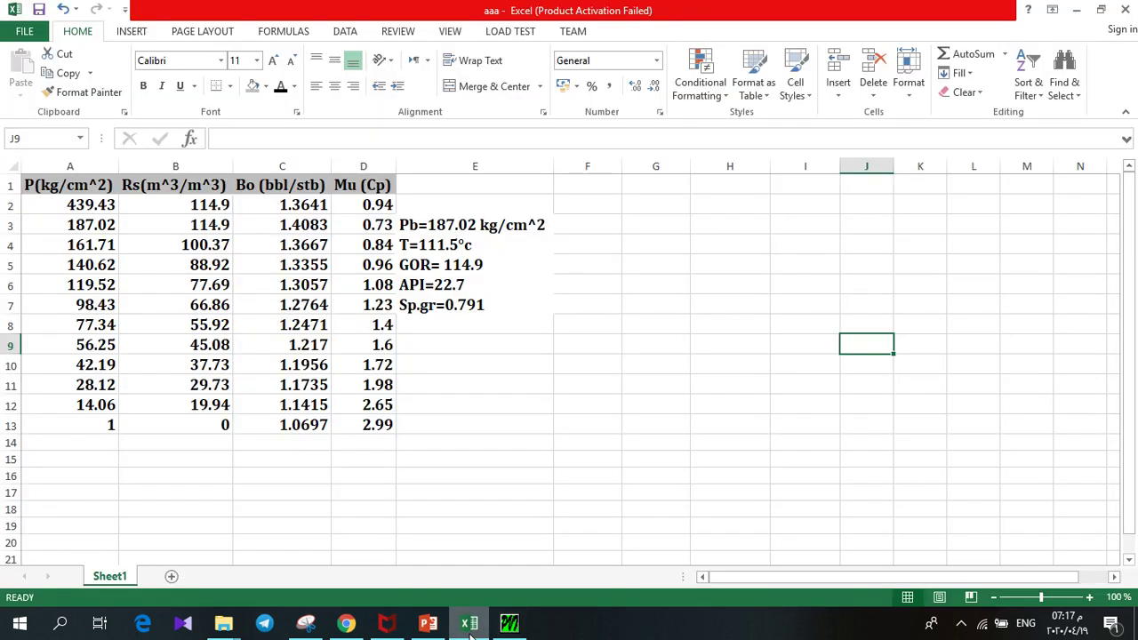
{"action": "left_click", "coordinate": [510, 623]}
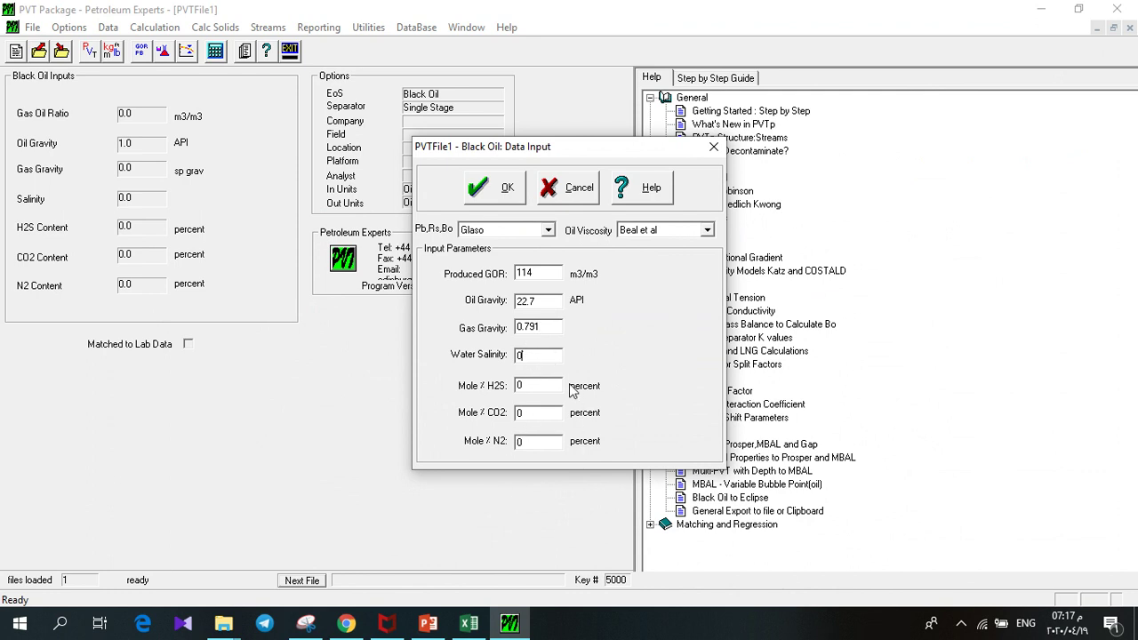
{"action": "left_click", "coordinate": [505, 197]}
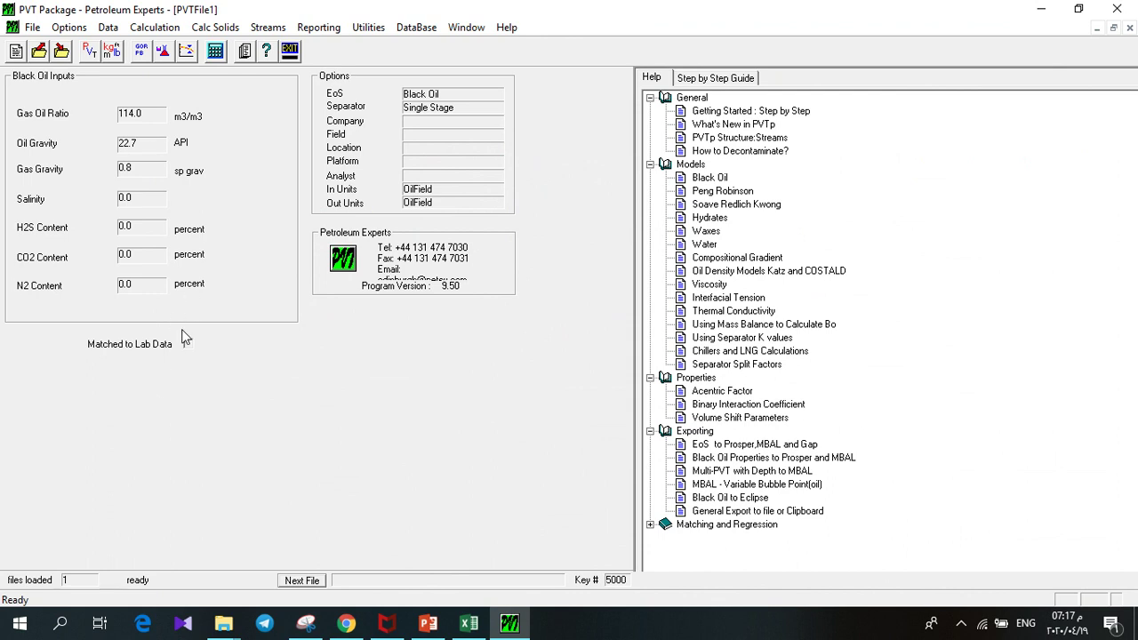
Set the match data's table temperature to 111.5 deg C and saturation pressure to 187 Kg/cm2 a.
{"action": "left_click", "coordinate": [165, 54]}
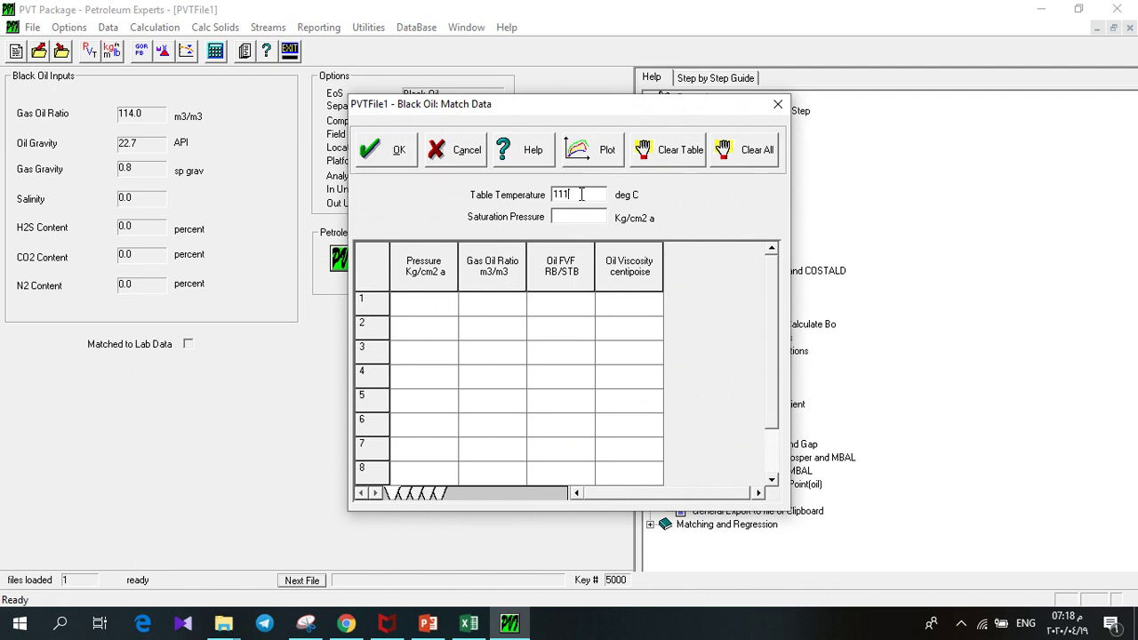
{"action": "type", "text": "5"}
Switch to Excel and copy the pressure, Rs, Bo and viscosity values in A2:D13 without the header row.
{"action": "left_click", "coordinate": [469, 623]}
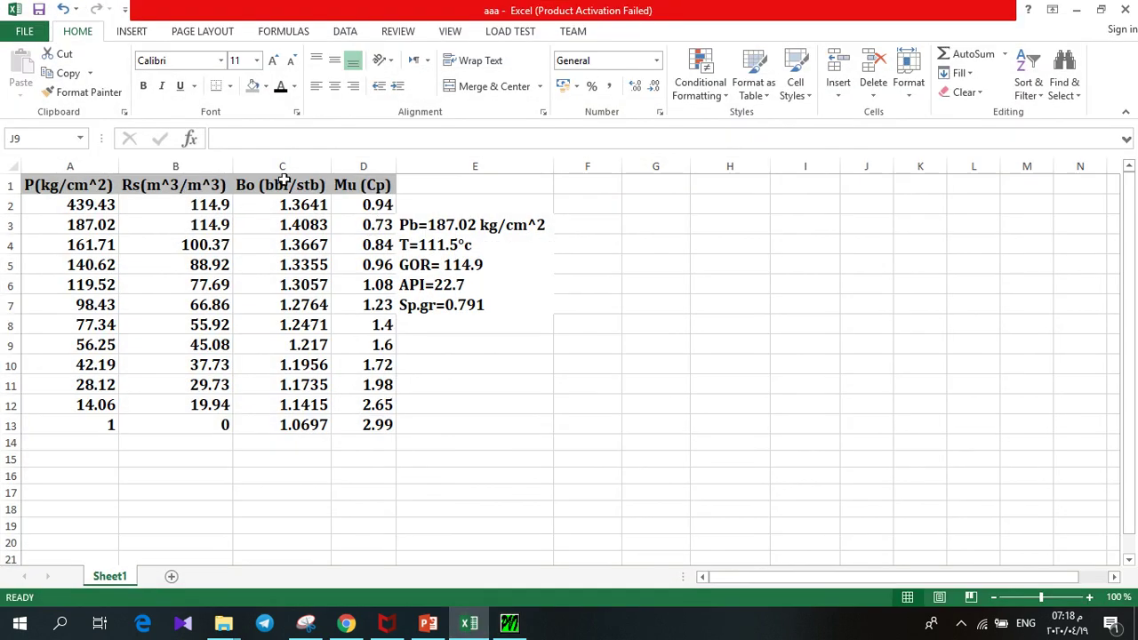
{"action": "left_click_drag", "start_coordinate": [86, 210], "coordinate": [347, 425]}
{"action": "right_click", "coordinate": [348, 425]}
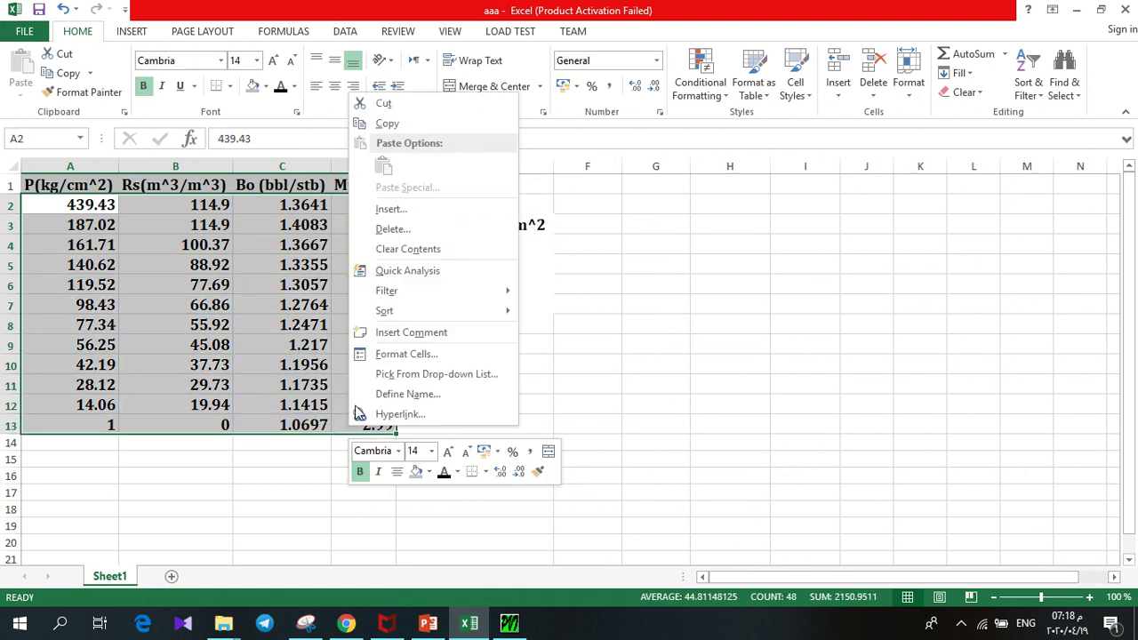
{"action": "left_click", "coordinate": [402, 121]}
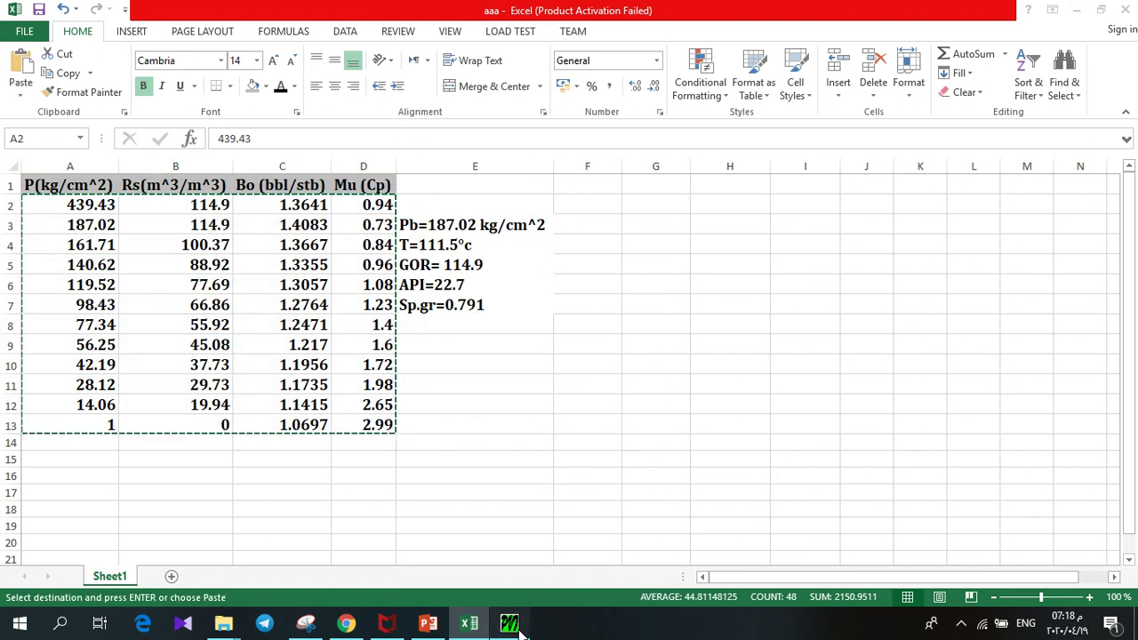
Switch back to PVTp, paste the copied lab data into the match table starting at the first pressure cell, and accept it.
{"action": "left_click", "coordinate": [509, 623]}
{"action": "left_click", "coordinate": [435, 307]}
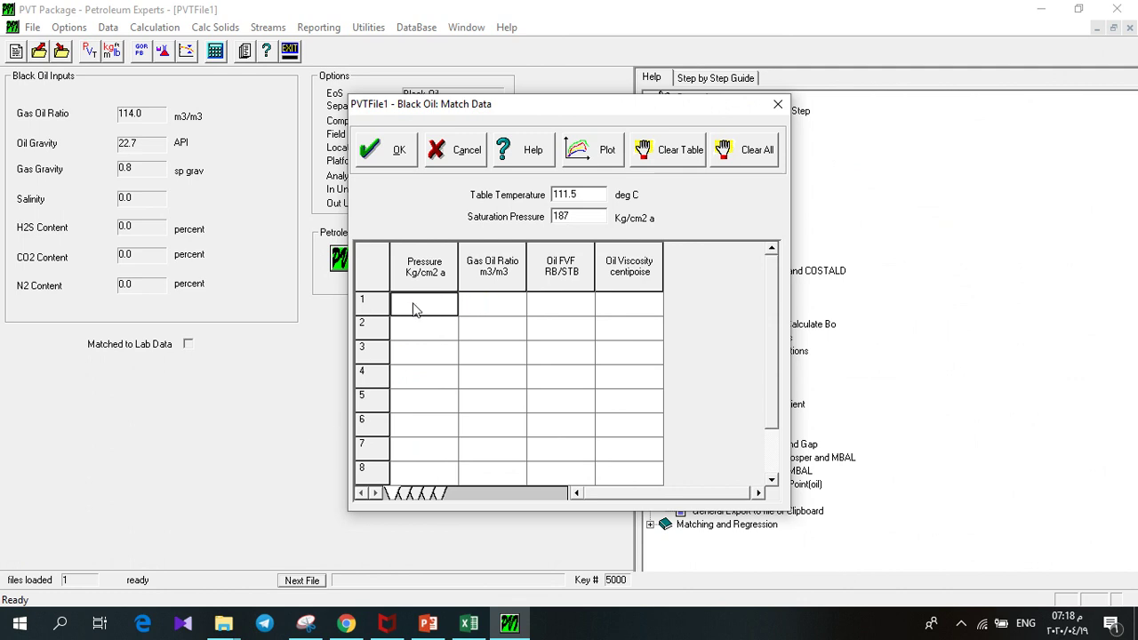
{"action": "key", "text": "ctrl+v"}
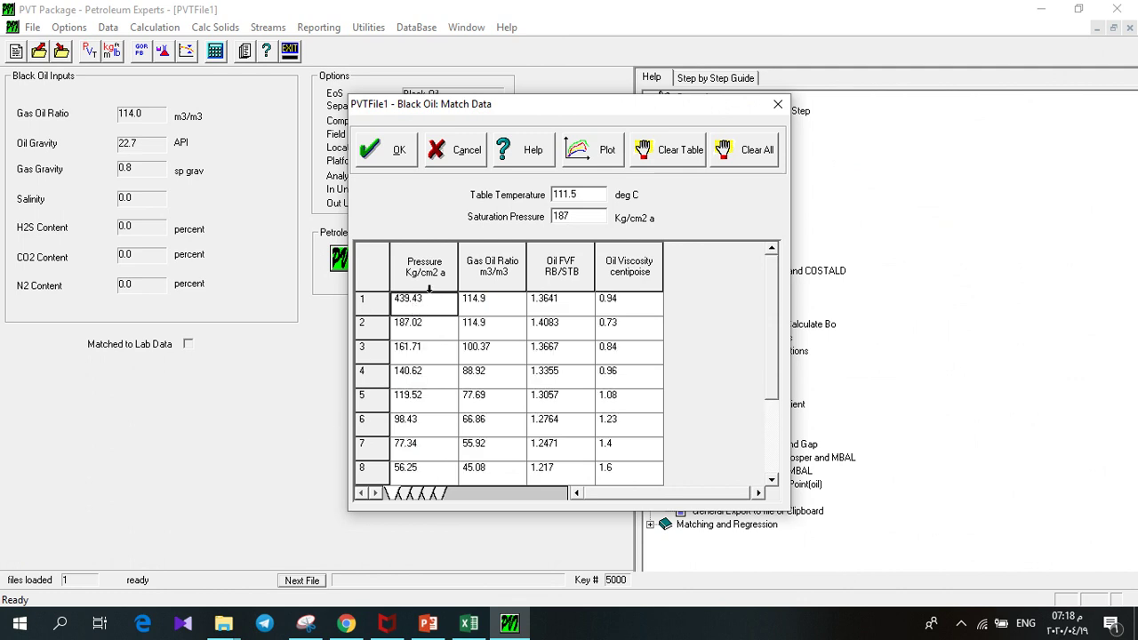
{"action": "left_click", "coordinate": [772, 454]}
{"action": "left_click", "coordinate": [770, 329]}
{"action": "left_click", "coordinate": [397, 158]}
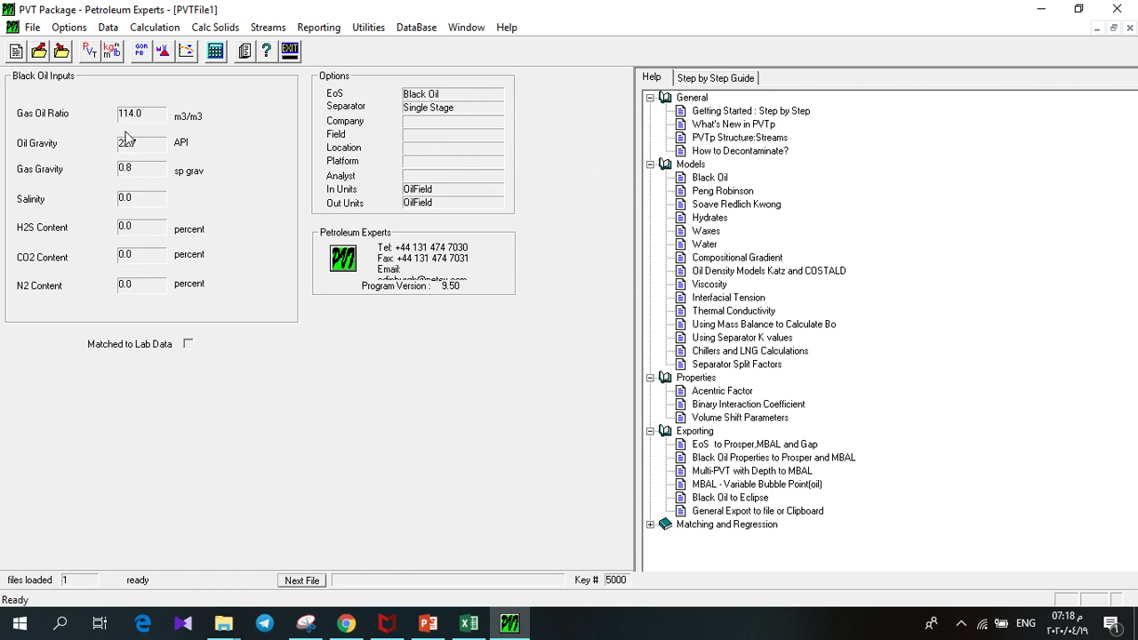
Review the available Pb, Rs, Bo and oil viscosity correlations for black oil matching, leaving Glaso and Beal et al selected.
{"action": "left_click", "coordinate": [185, 51]}
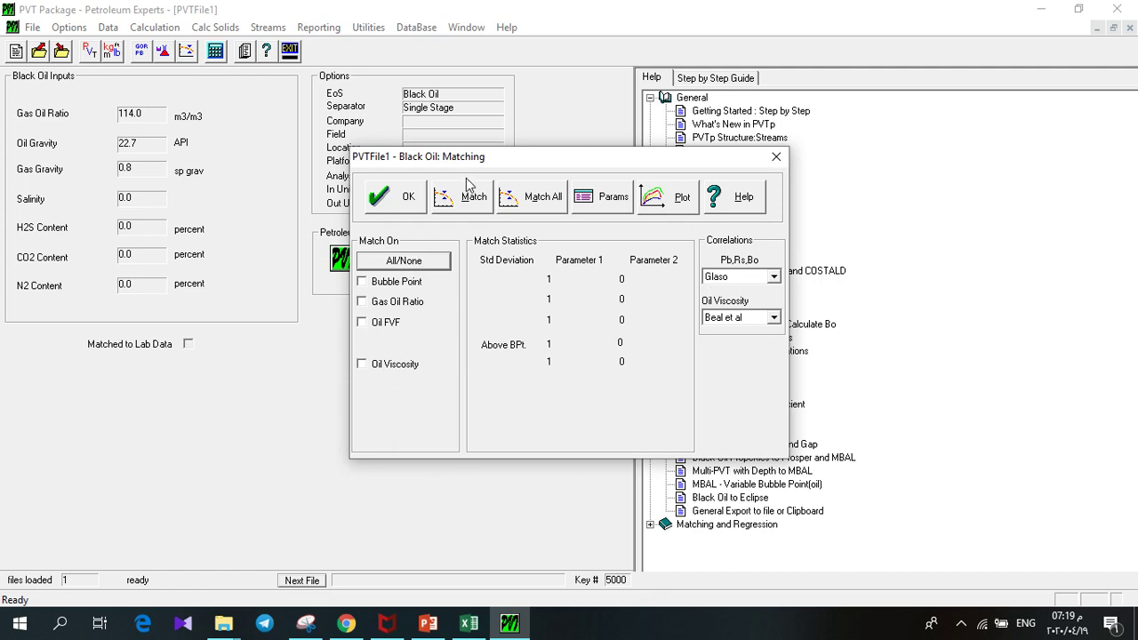
{"action": "left_click", "coordinate": [773, 277]}
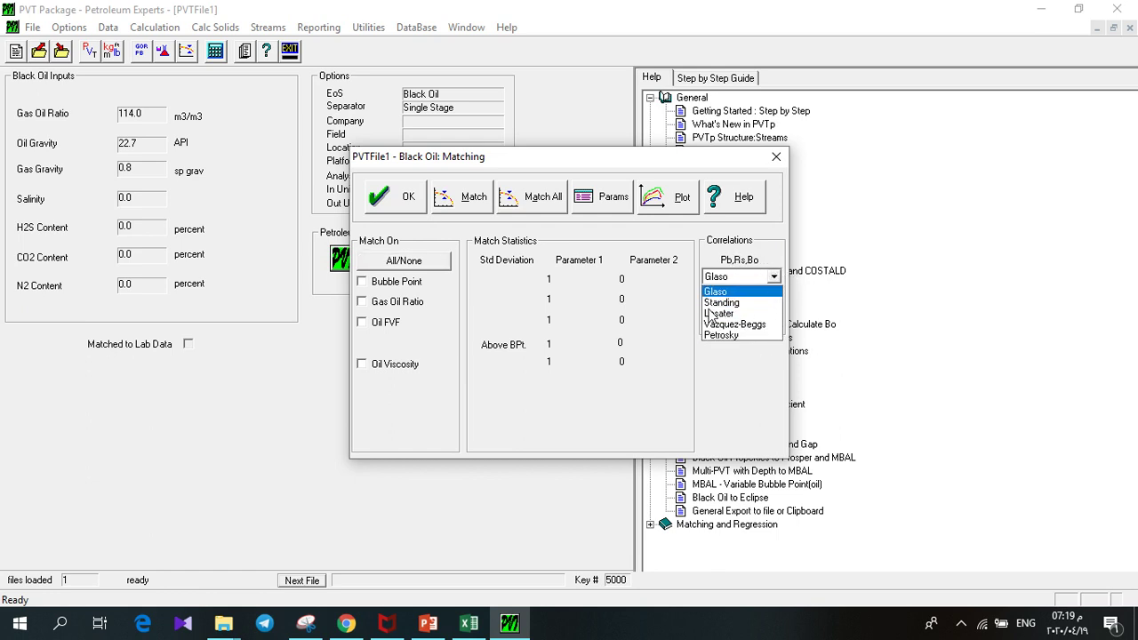
{"action": "left_click", "coordinate": [673, 247]}
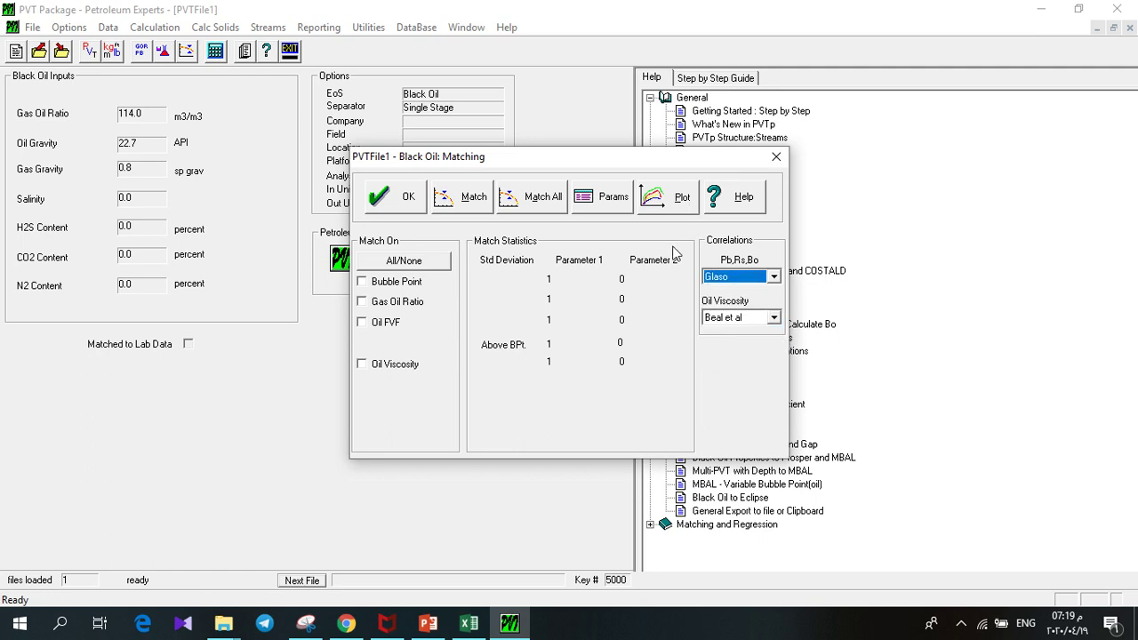
{"action": "left_click", "coordinate": [773, 318]}
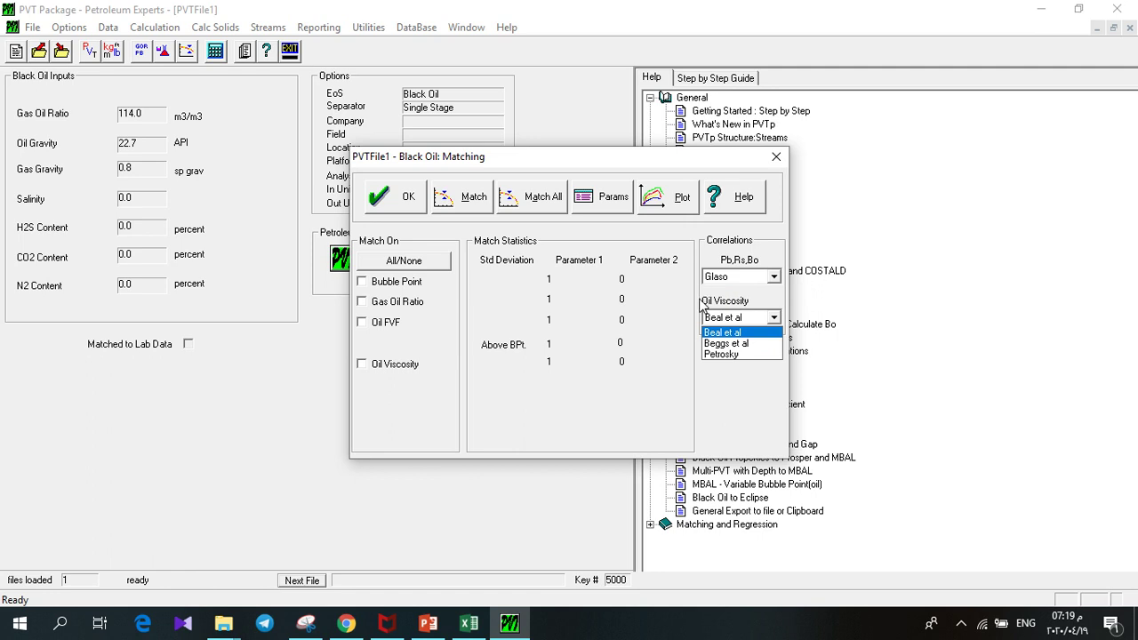
{"action": "left_click", "coordinate": [774, 318]}
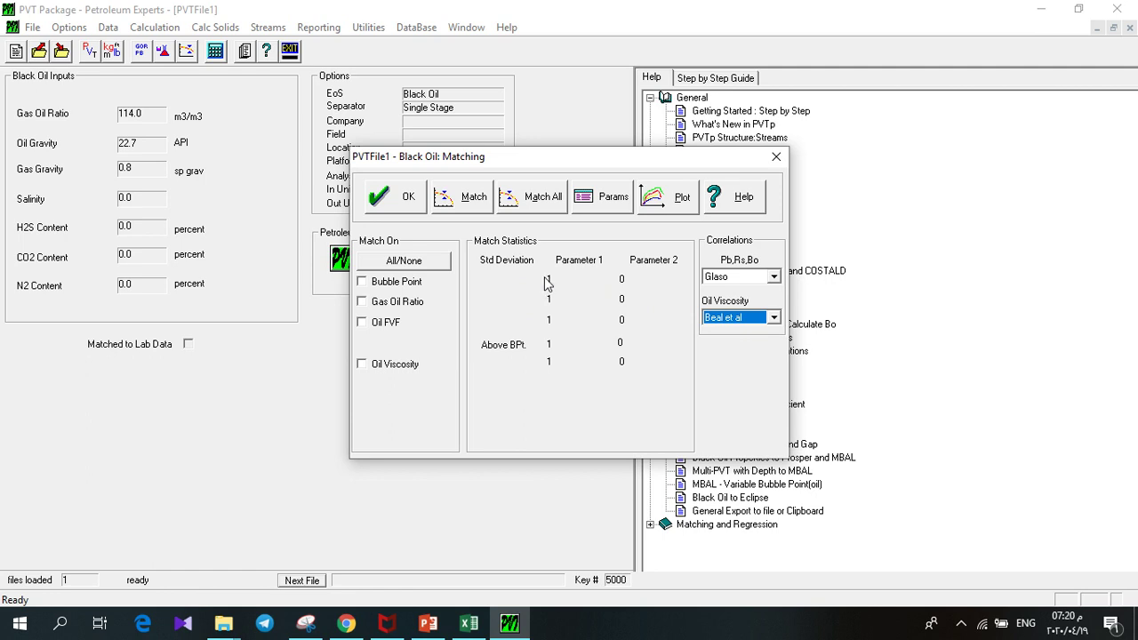
Match all correlations on bubble point, gas oil ratio, oil FVF and oil viscosity, and review the correlation modifiers.
{"action": "left_click", "coordinate": [434, 263]}
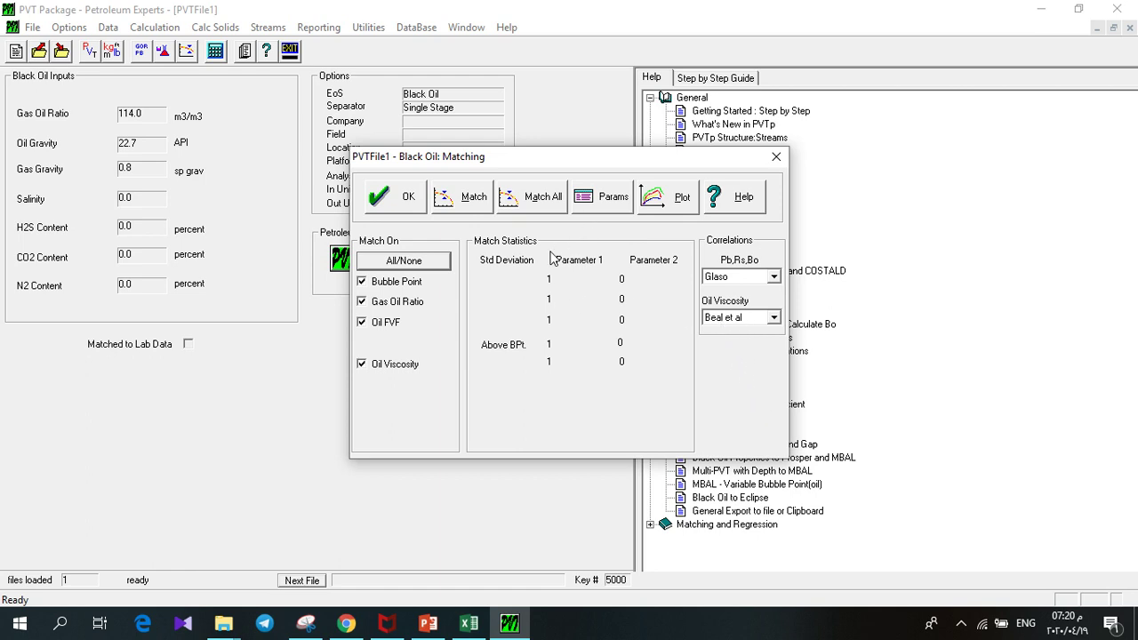
{"action": "left_click", "coordinate": [534, 204]}
{"action": "left_click", "coordinate": [612, 199]}
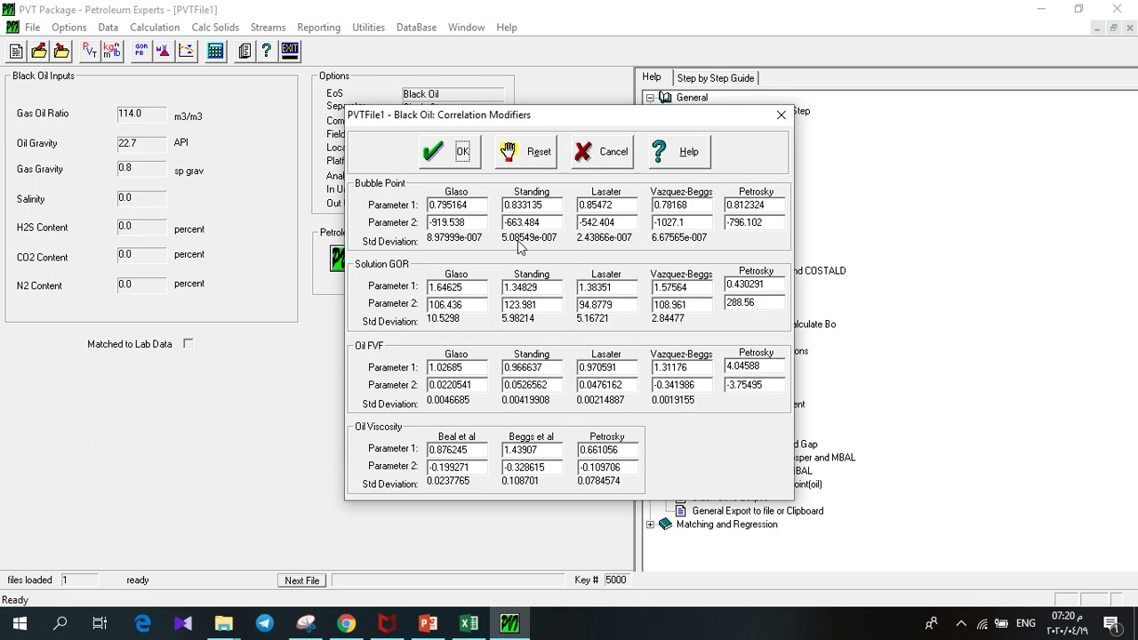
{"action": "left_click", "coordinate": [437, 159]}
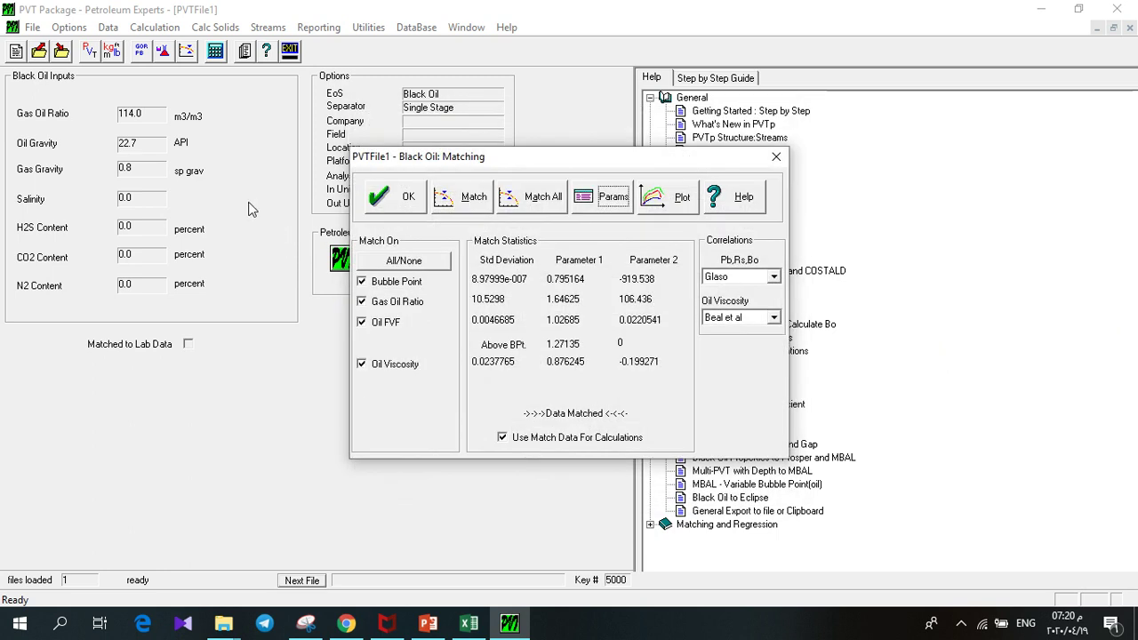
Keep the match data enabled for calculations and accept the matching.
{"action": "left_click", "coordinate": [508, 444]}
{"action": "left_click", "coordinate": [507, 447]}
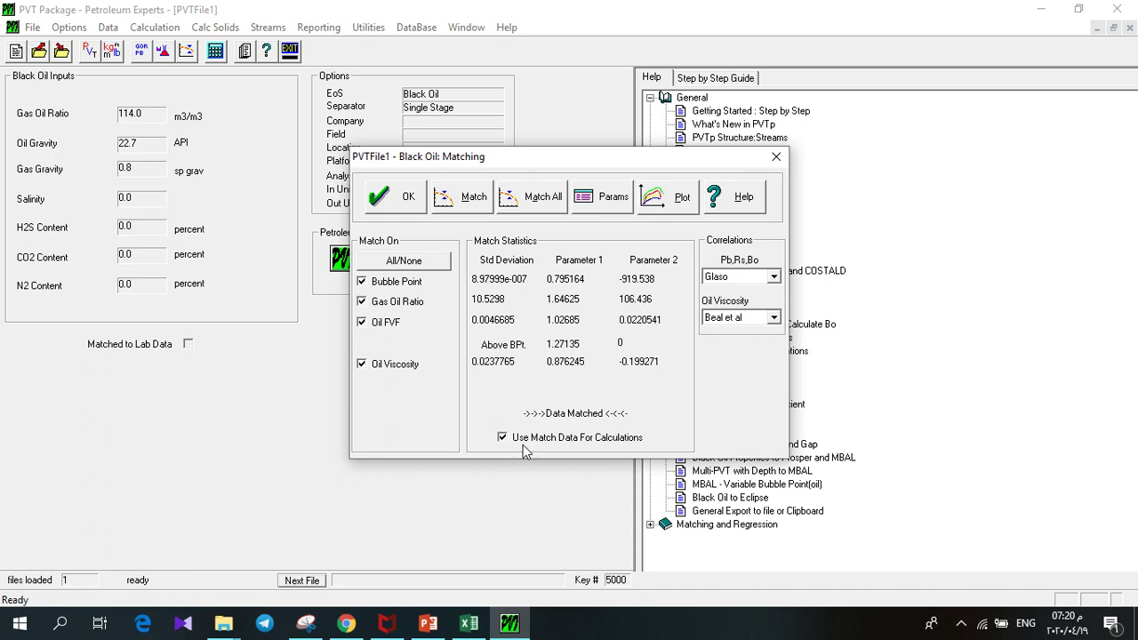
{"action": "left_click", "coordinate": [388, 205]}
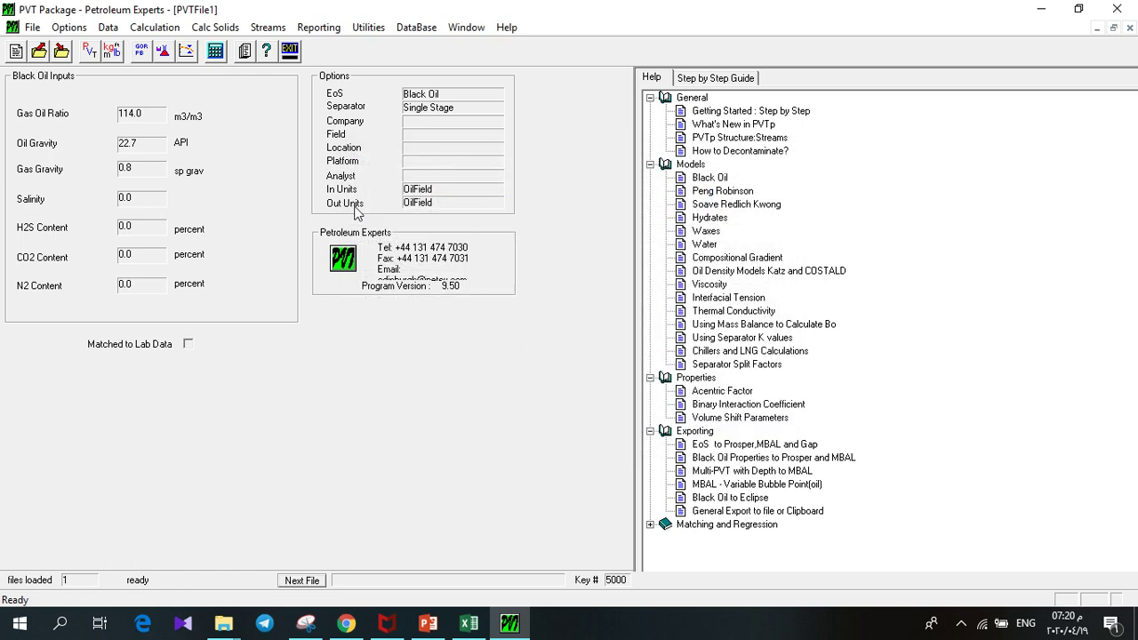
Set up an automatic calculation at 111.5 deg C with 10 pressure values from 1 to 400 Kg/cm2 a, and try to run it.
{"action": "left_click", "coordinate": [215, 51]}
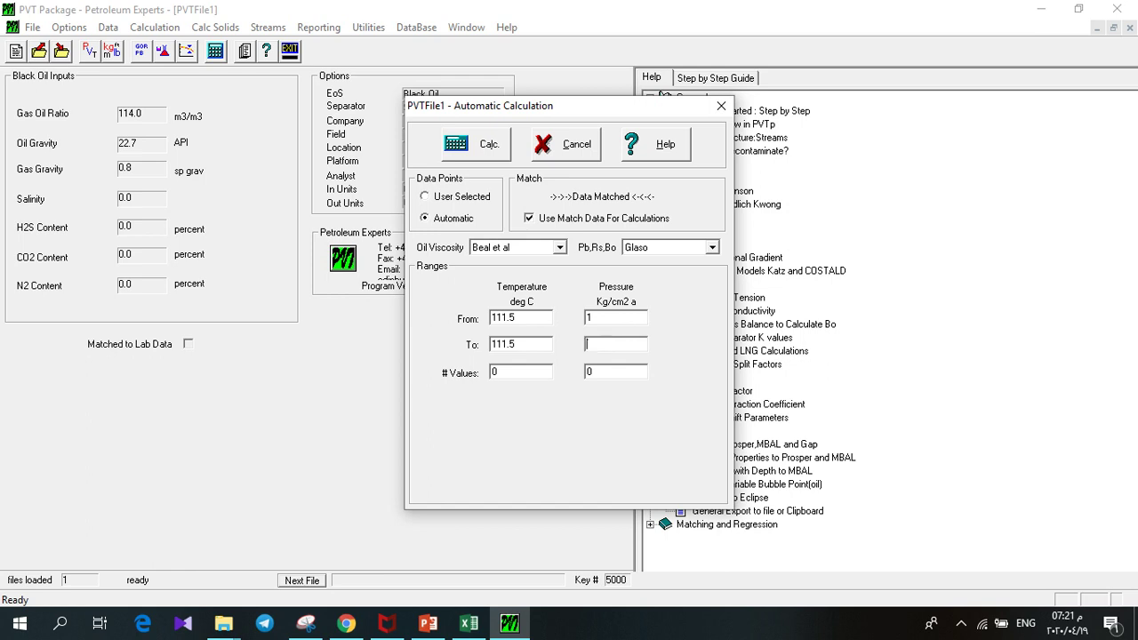
{"action": "double_click", "coordinate": [587, 371]}
{"action": "type", "text": "10"}
{"action": "left_click", "coordinate": [483, 152]}
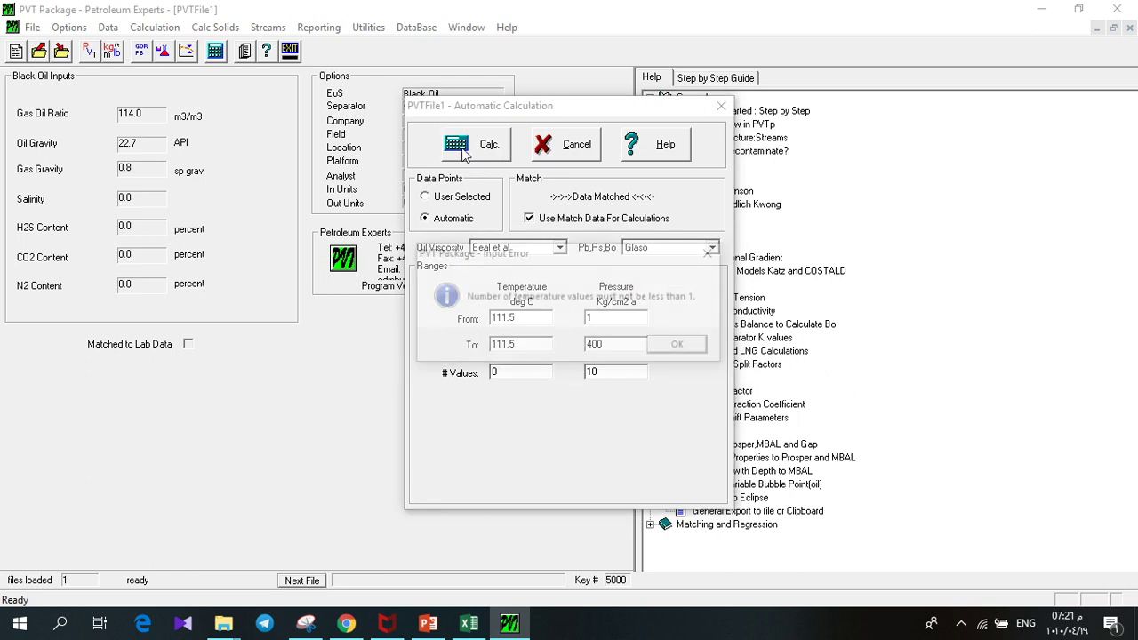
{"action": "left_click", "coordinate": [682, 346]}
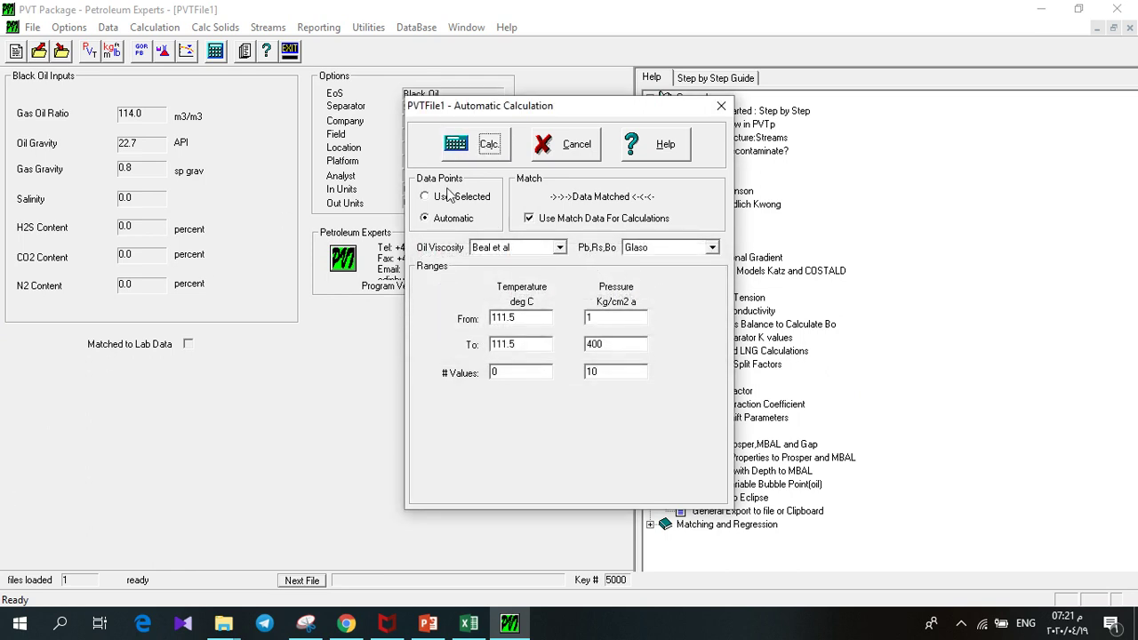
{"action": "left_click", "coordinate": [478, 157]}
{"action": "left_click", "coordinate": [683, 347]}
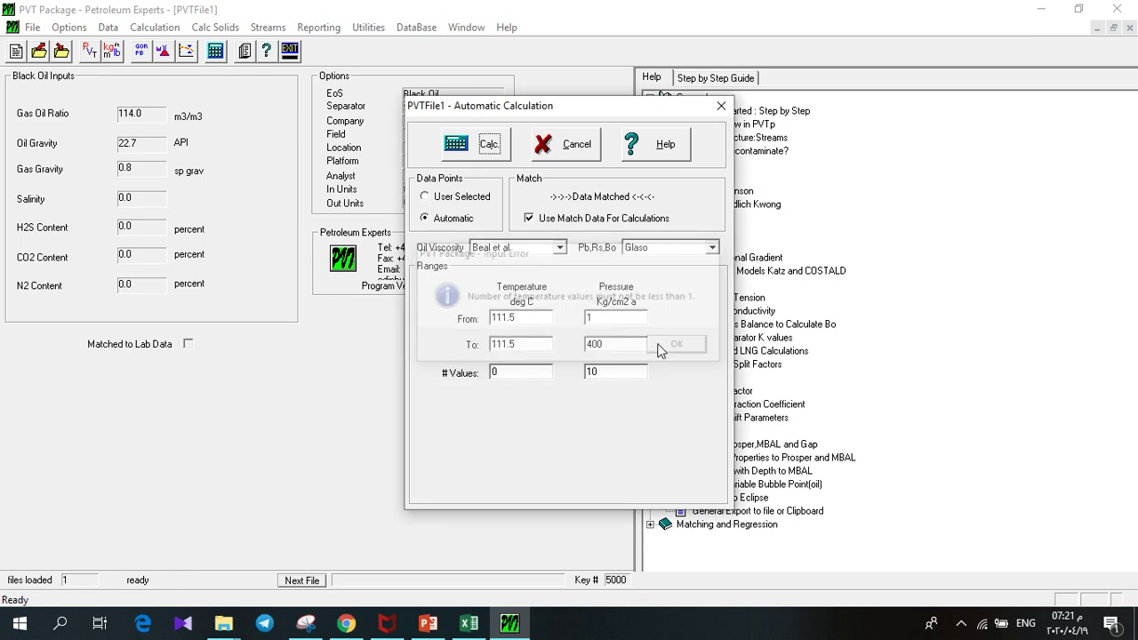
Set the number of temperature values to 1 and run the calculation.
{"action": "double_click", "coordinate": [505, 368]}
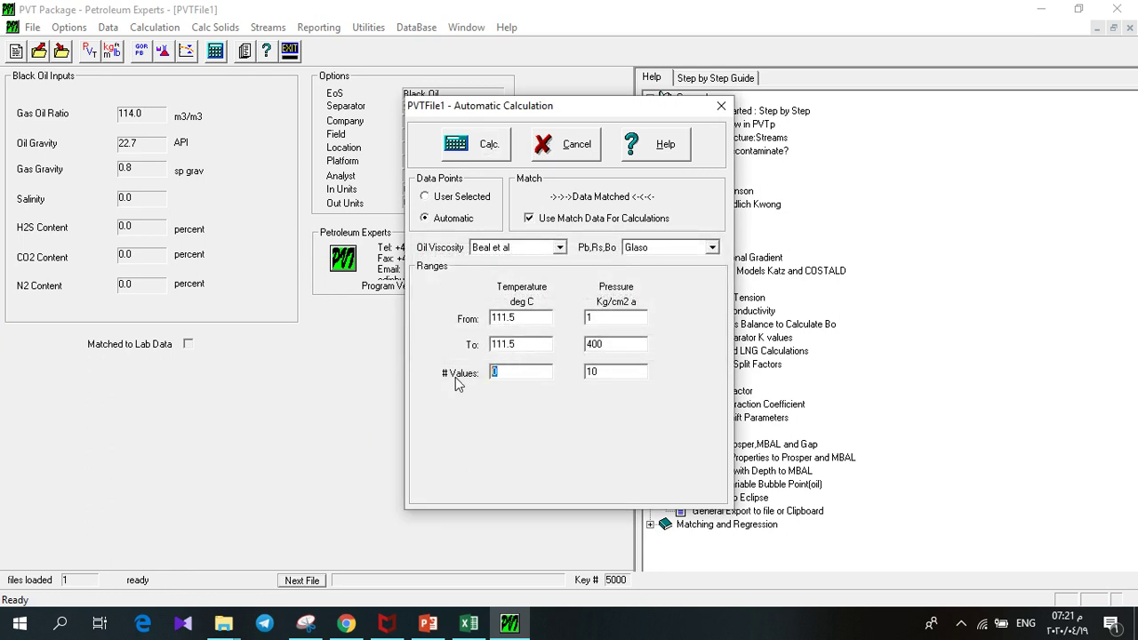
{"action": "left_click", "coordinate": [476, 153]}
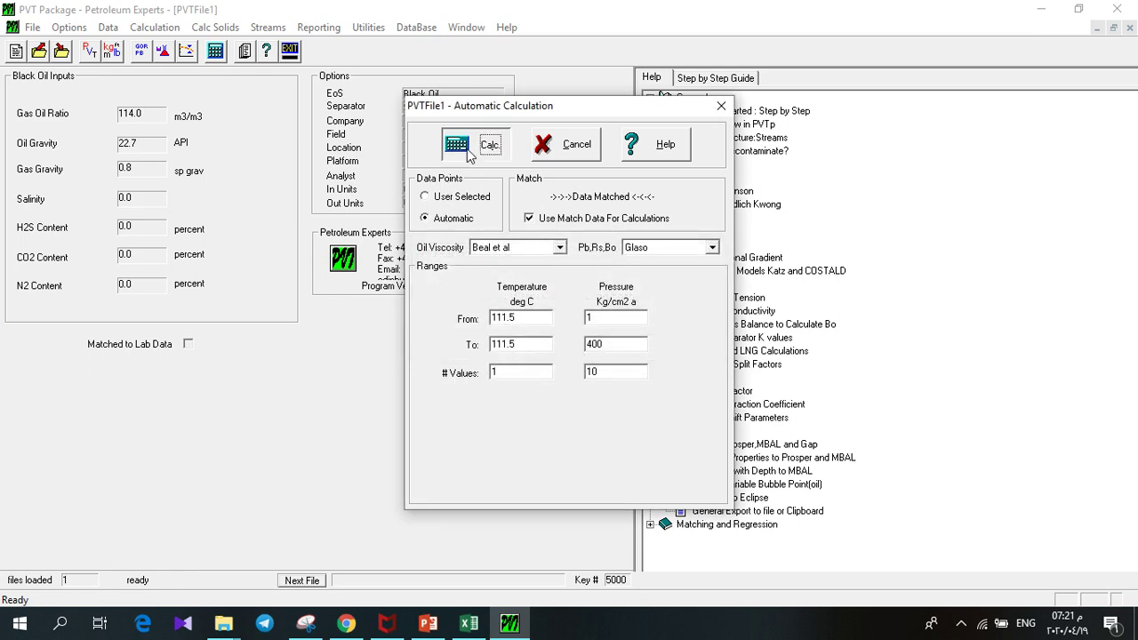
{"action": "left_click", "coordinate": [813, 136]}
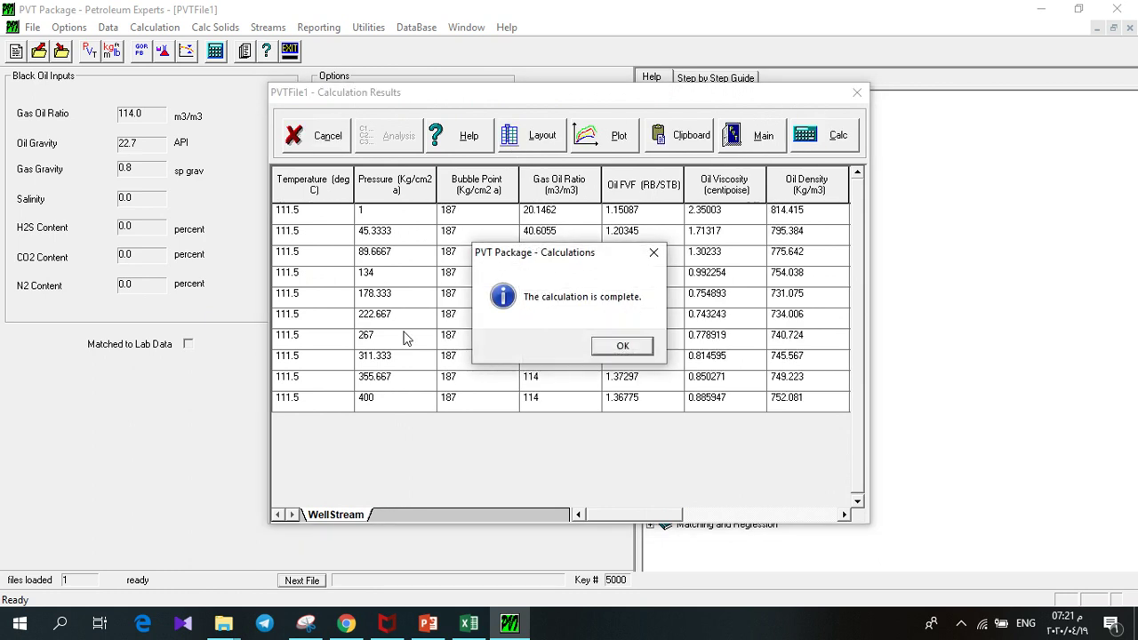
{"action": "left_click", "coordinate": [618, 347]}
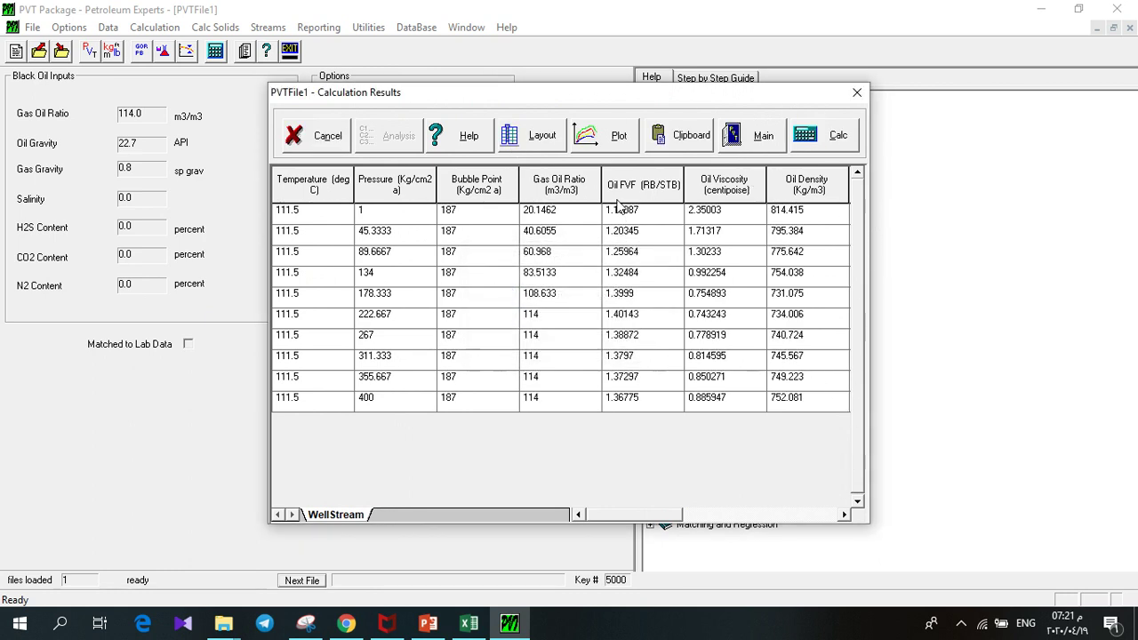
Plot the calculated oil viscosity against pressure and enlarge the plot to full screen.
{"action": "left_click", "coordinate": [620, 142]}
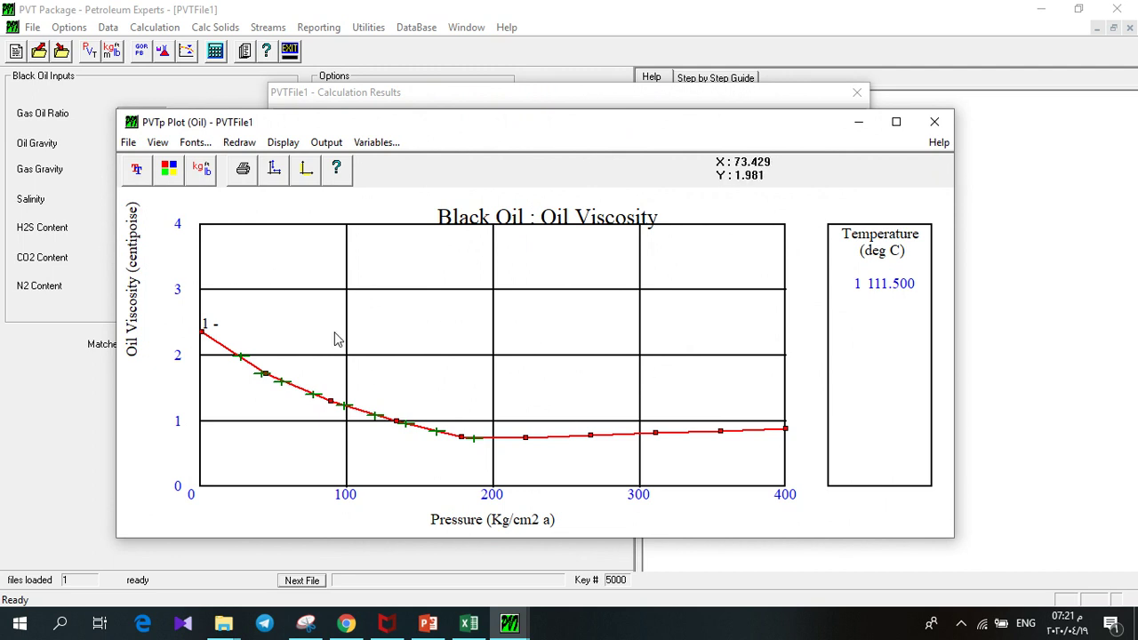
{"action": "left_click", "coordinate": [896, 122]}
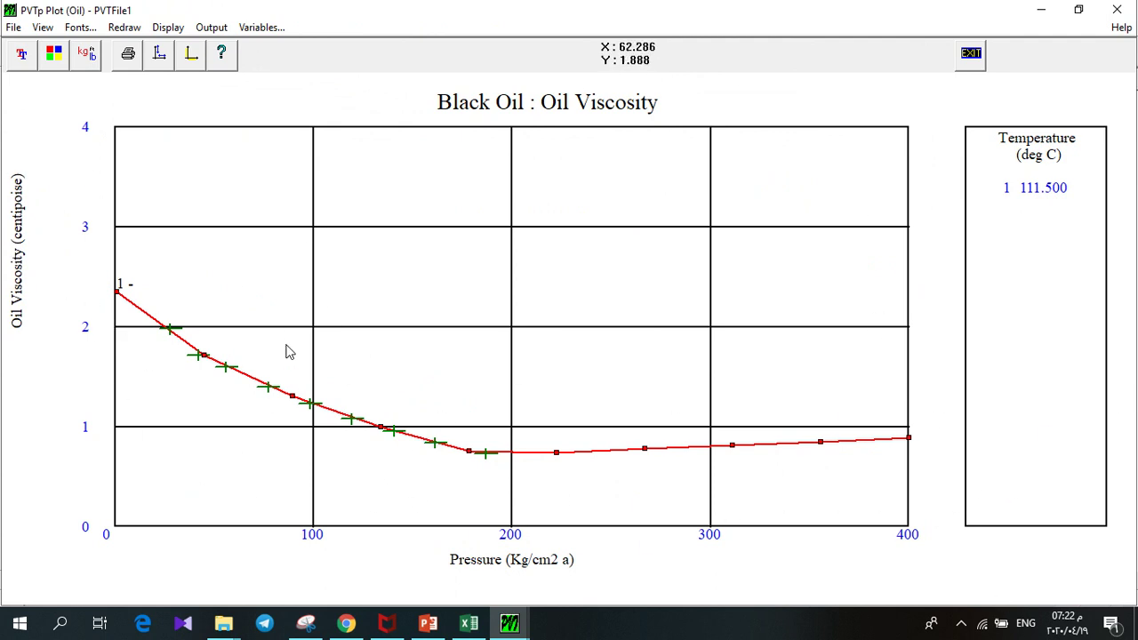
Review the oil viscosity plot's axis scales, then its title, axis labels and display options.
{"action": "left_click", "coordinate": [160, 55]}
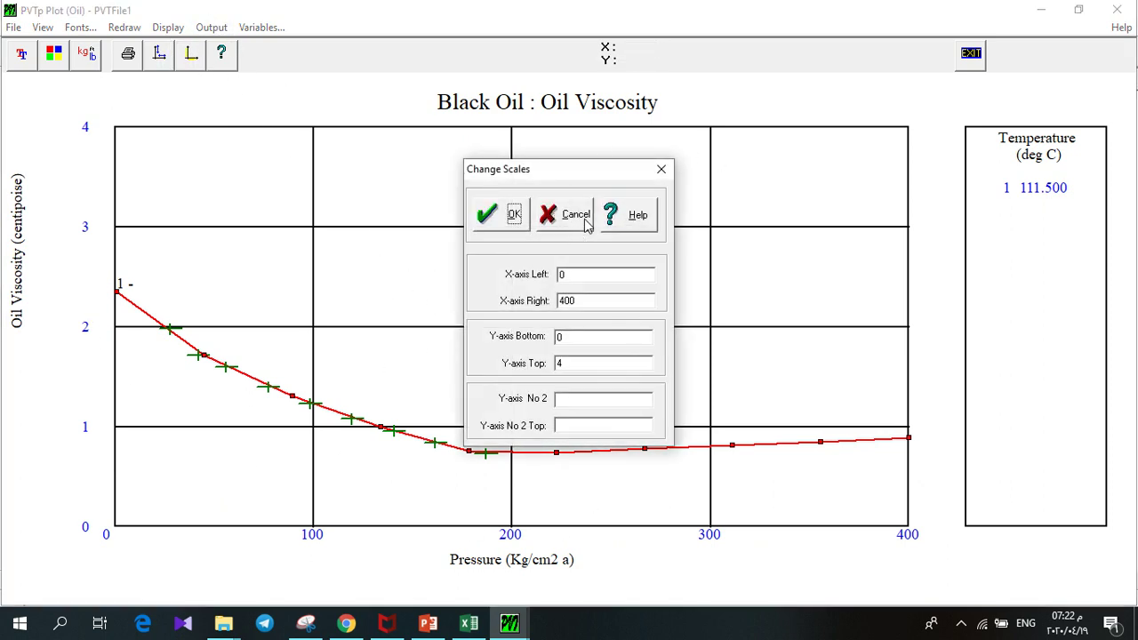
{"action": "left_click", "coordinate": [513, 214]}
{"action": "left_click", "coordinate": [192, 55]}
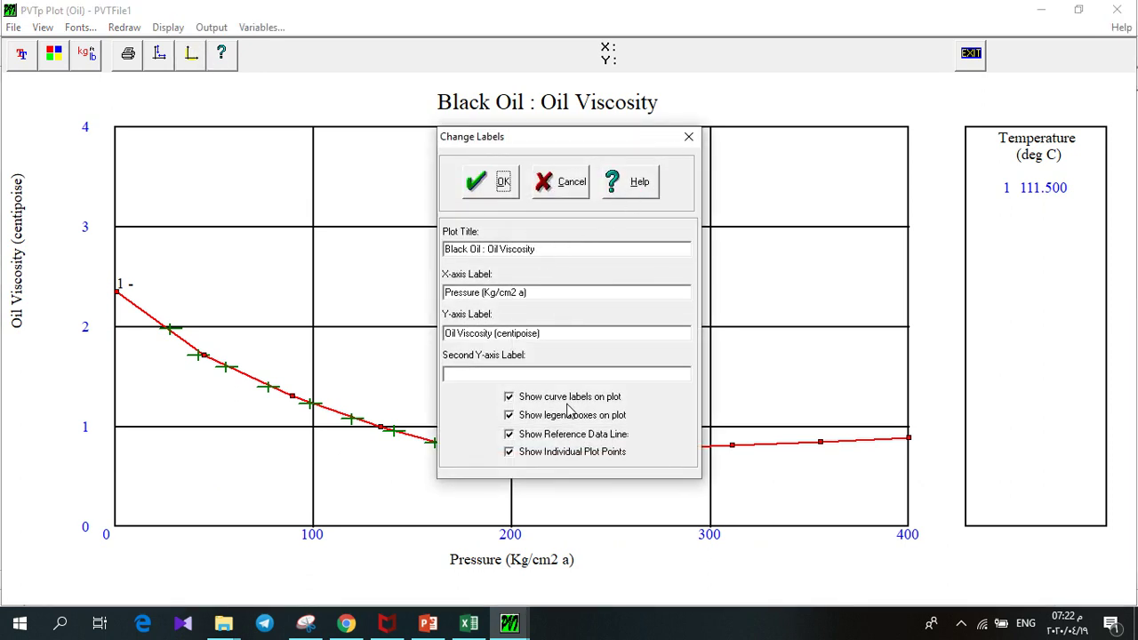
{"action": "left_click", "coordinate": [498, 184]}
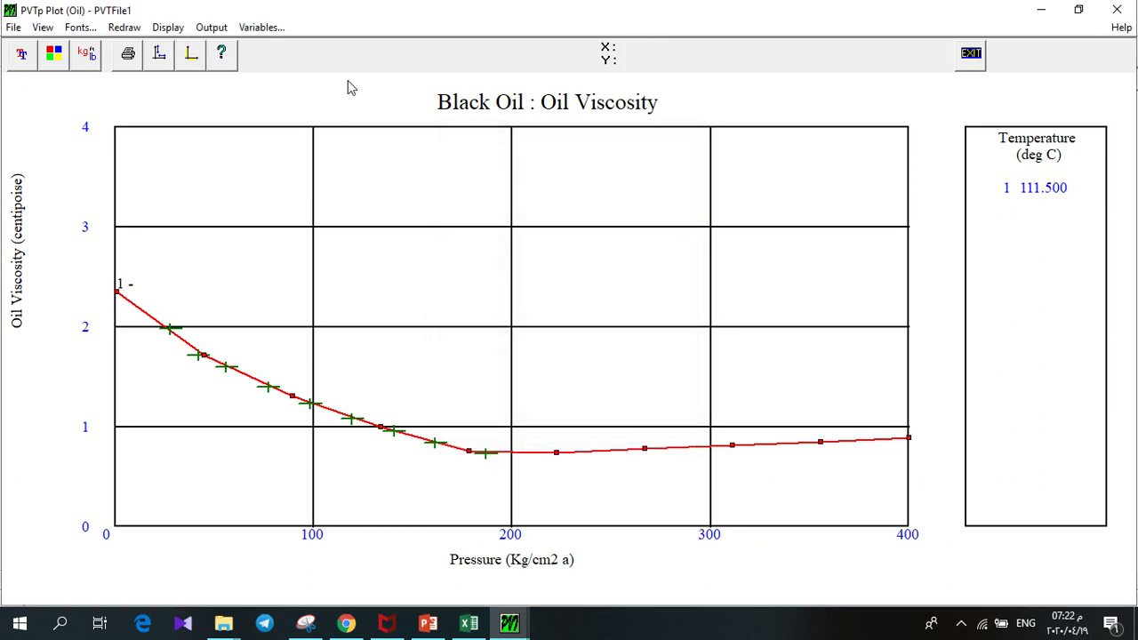
Change the plotted variable to Oil FVF versus pressure.
{"action": "left_click", "coordinate": [282, 28]}
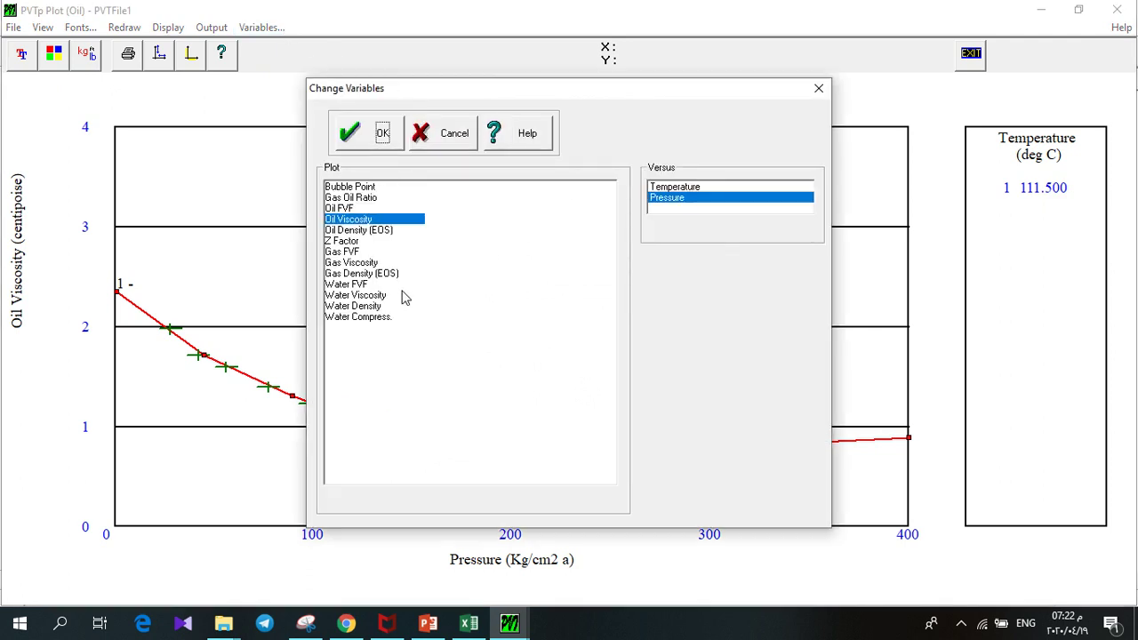
{"action": "left_click", "coordinate": [331, 210]}
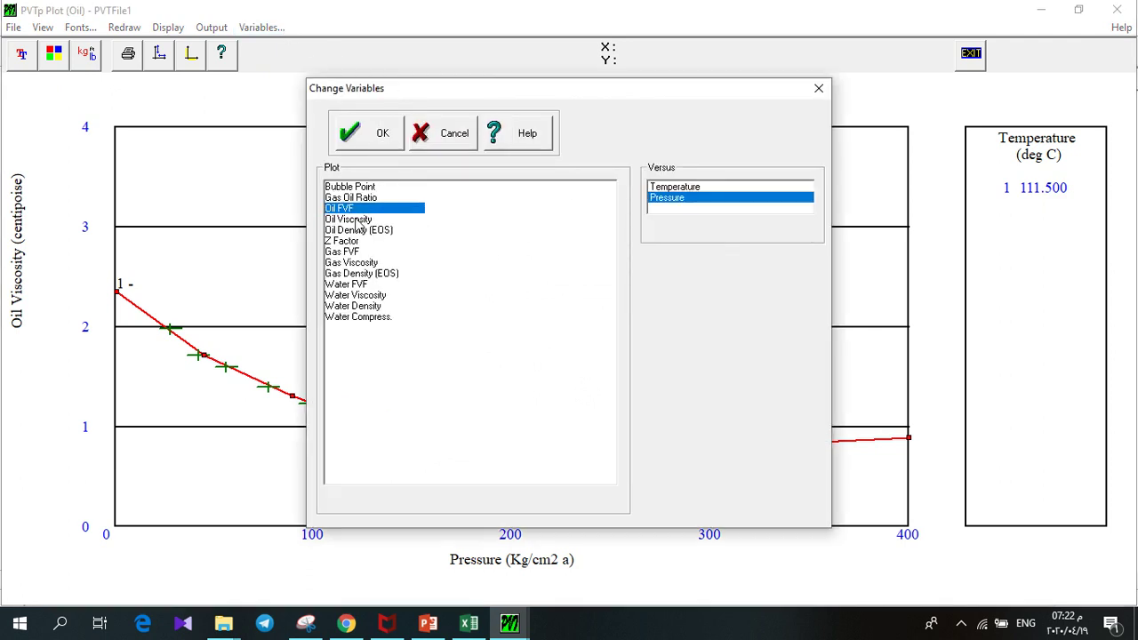
{"action": "left_click", "coordinate": [358, 135]}
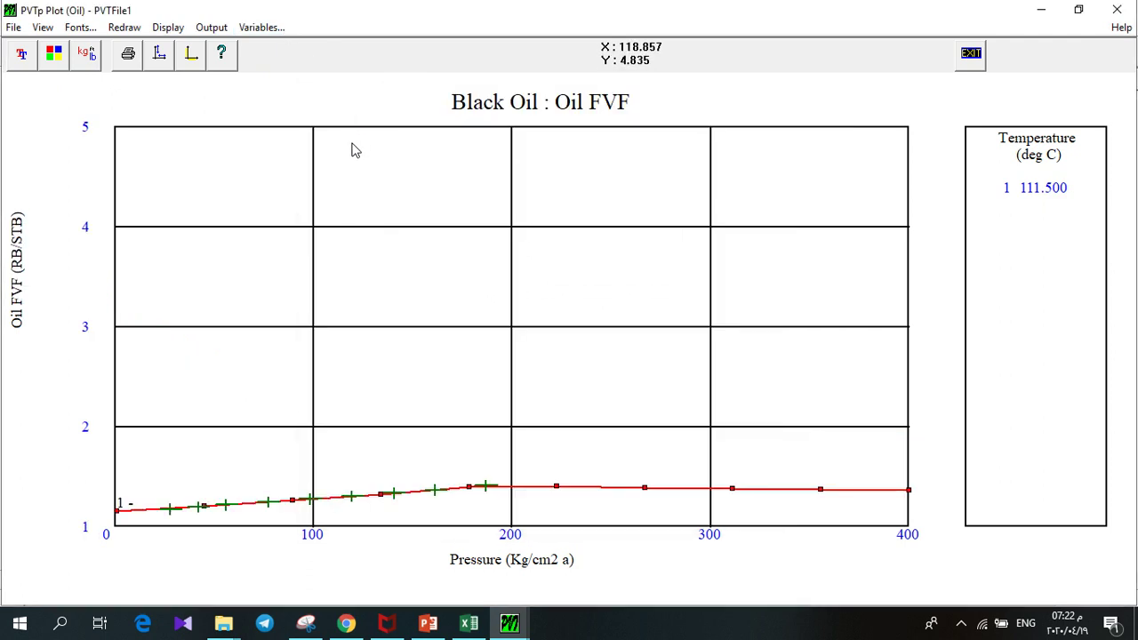
Check the Oil FVF plot's label settings and set the upper limit of its Y-axis to 2.
{"action": "left_click", "coordinate": [190, 55]}
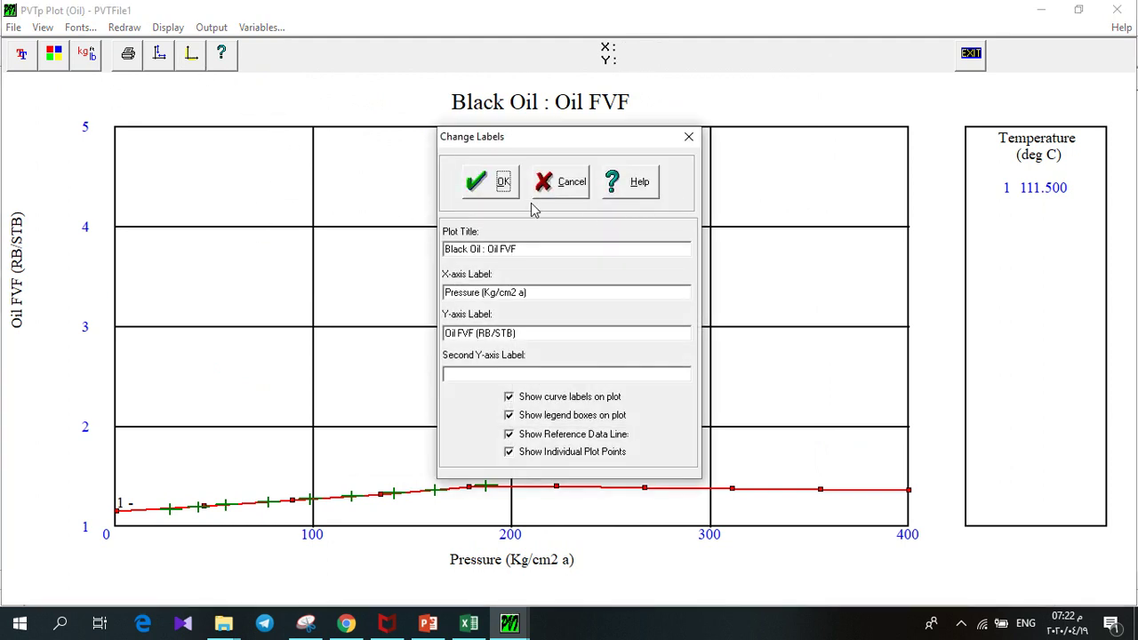
{"action": "left_click", "coordinate": [475, 187]}
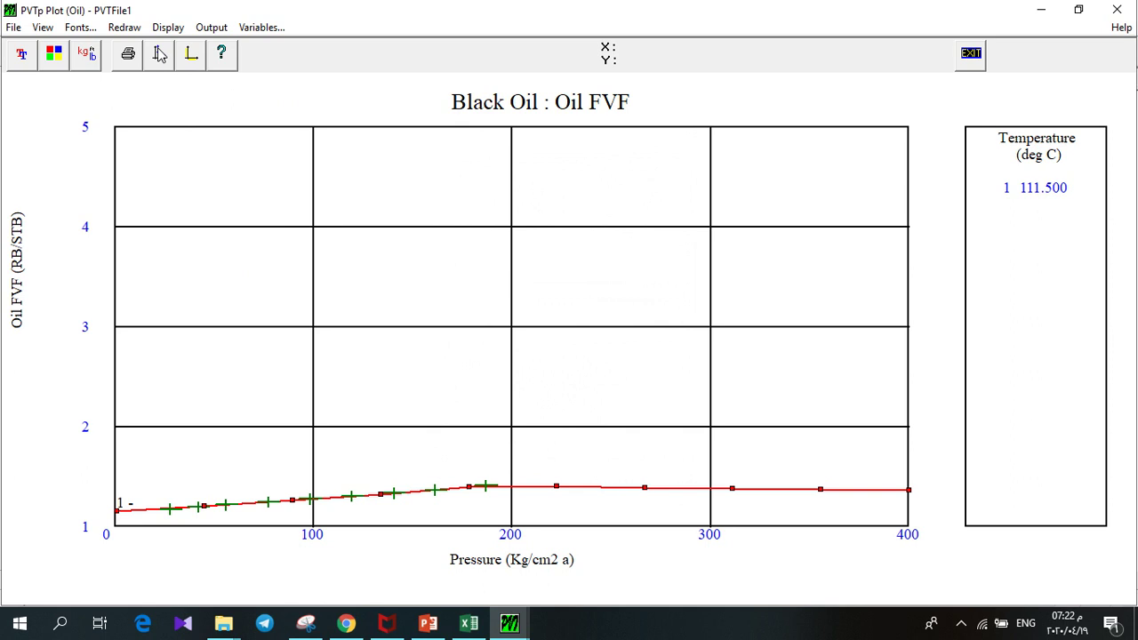
{"action": "left_click", "coordinate": [160, 55]}
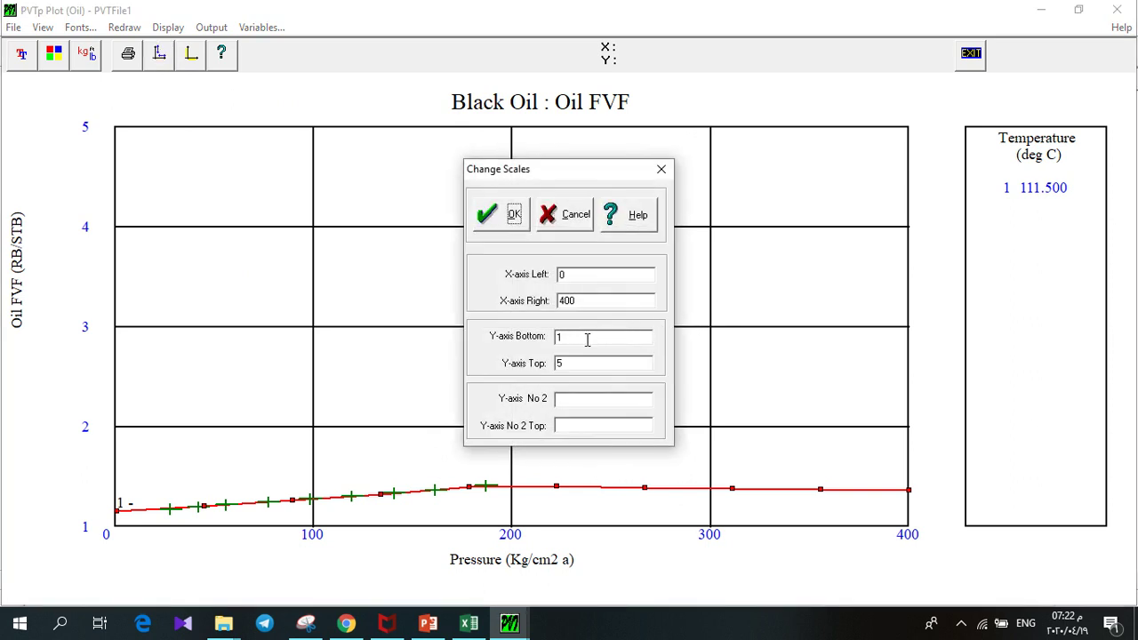
{"action": "double_click", "coordinate": [568, 363]}
{"action": "type", "text": "2"}
{"action": "left_click", "coordinate": [502, 215]}
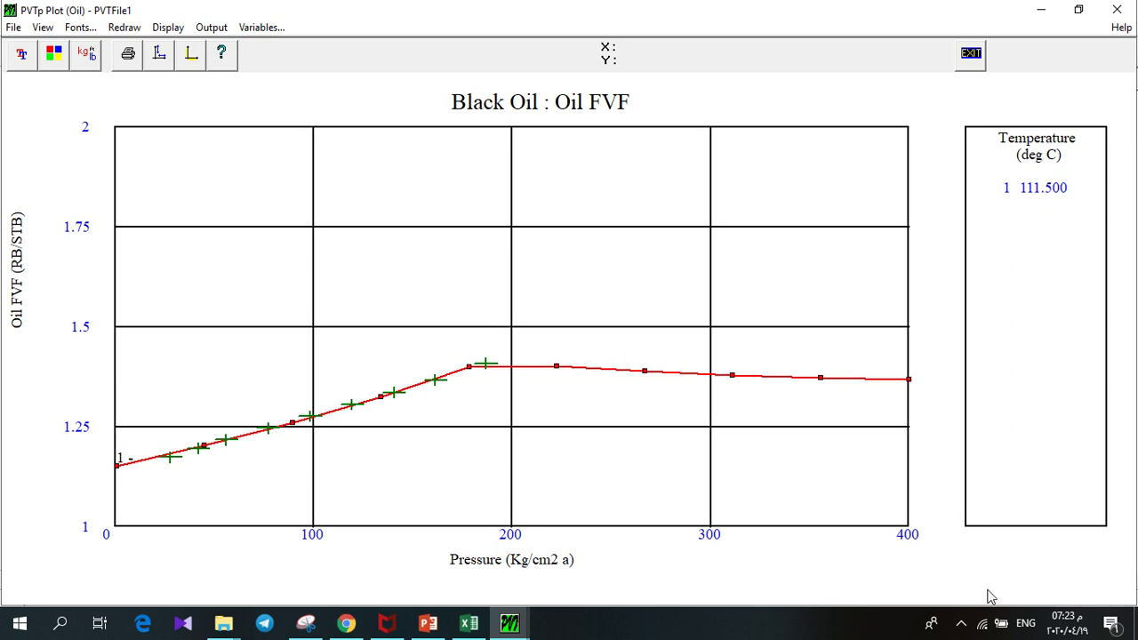
{"action": "left_click", "coordinate": [961, 625]}
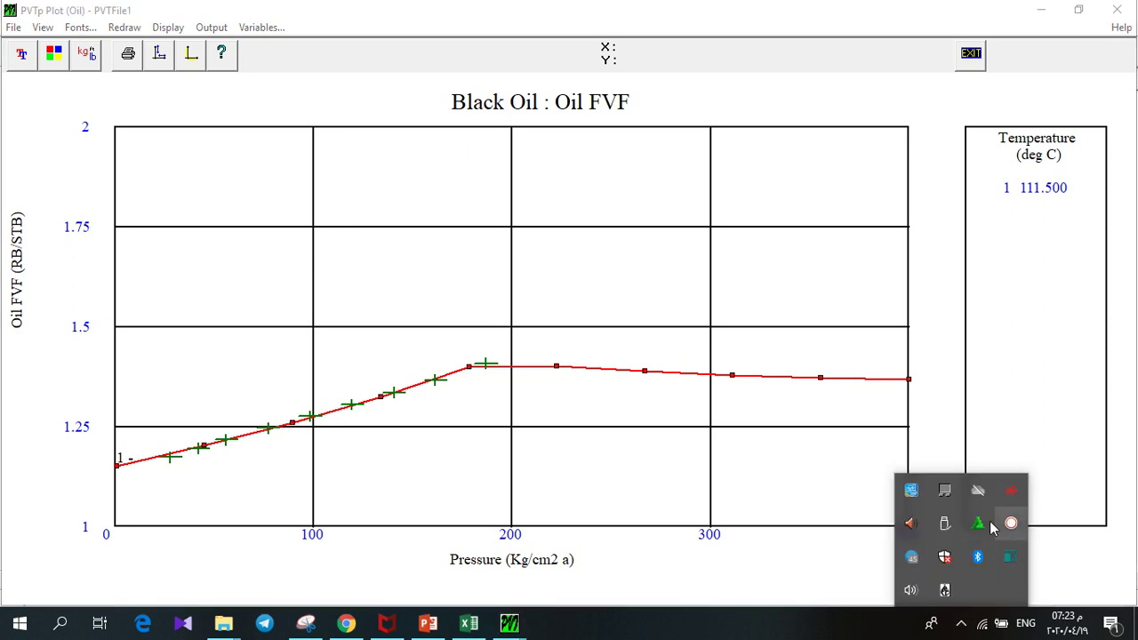